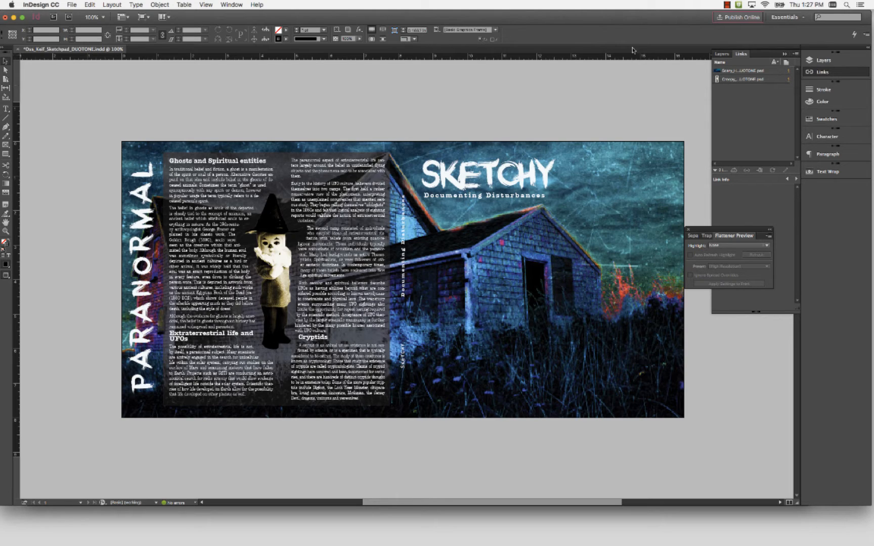
Step: Select the linked scary house cover image and open its original file in Photoshop for editing
click(545, 279)
click(595, 293)
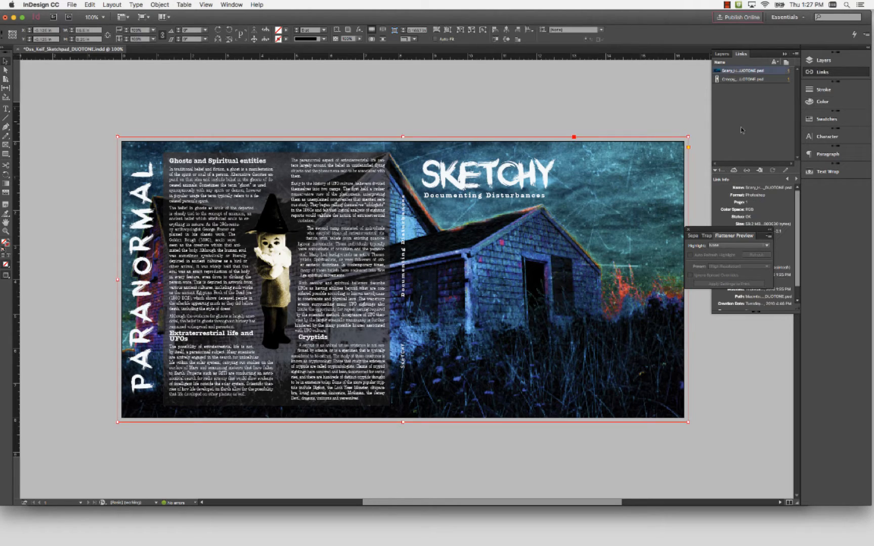
click(742, 126)
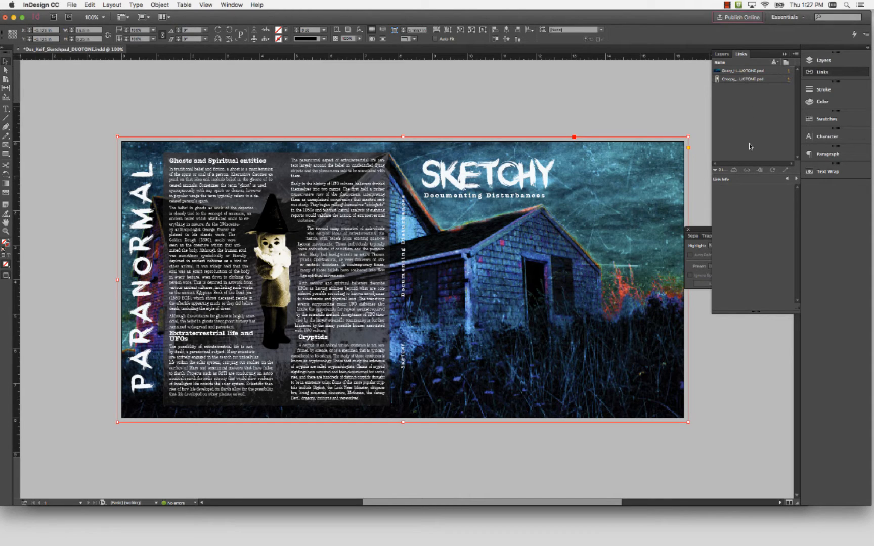
click(752, 75)
click(785, 170)
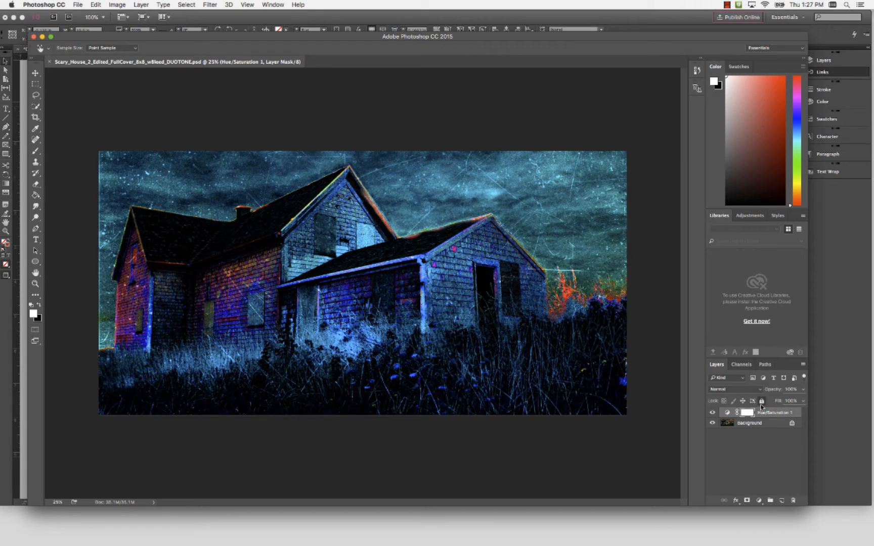
Step: Delete the Hue/Saturation adjustment layer from the house image and maximize the application window
drag(761, 412, 793, 499)
key(v)
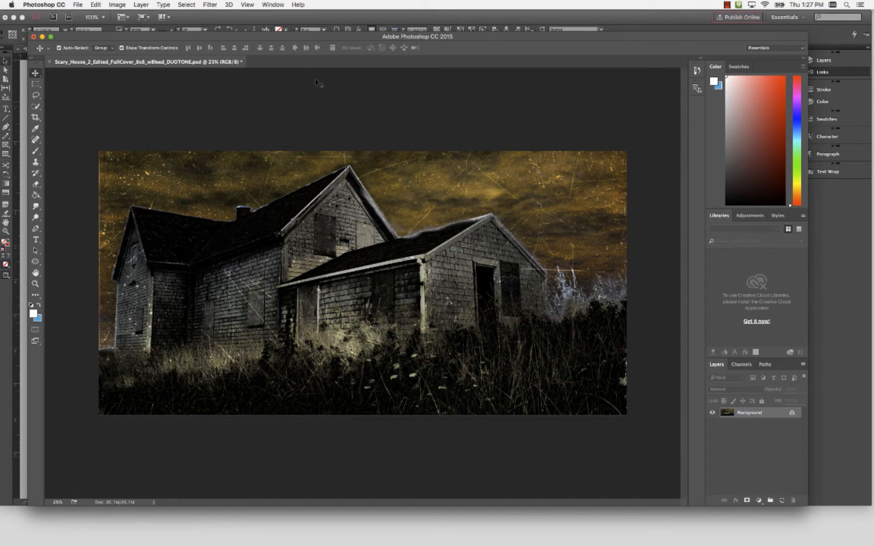
click(50, 36)
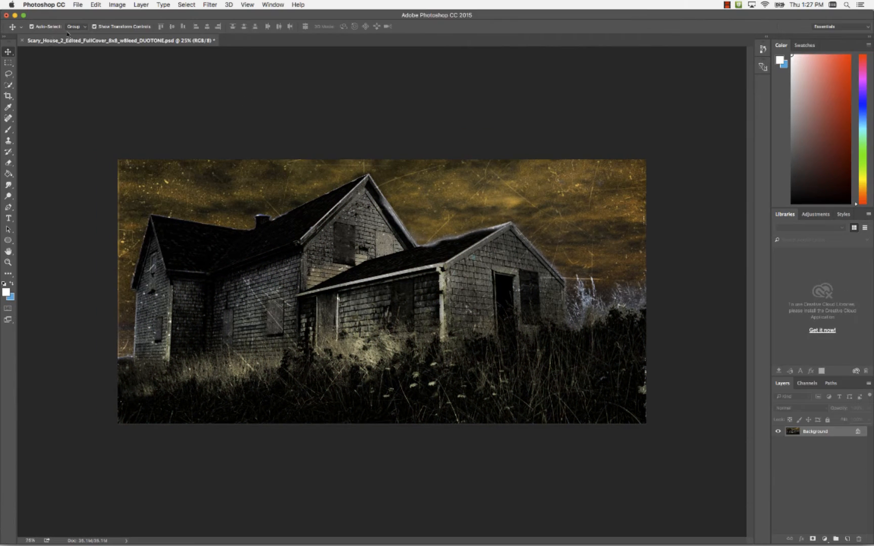
Step: Convert the house image from RGB to Grayscale mode, discarding its color information
click(116, 4)
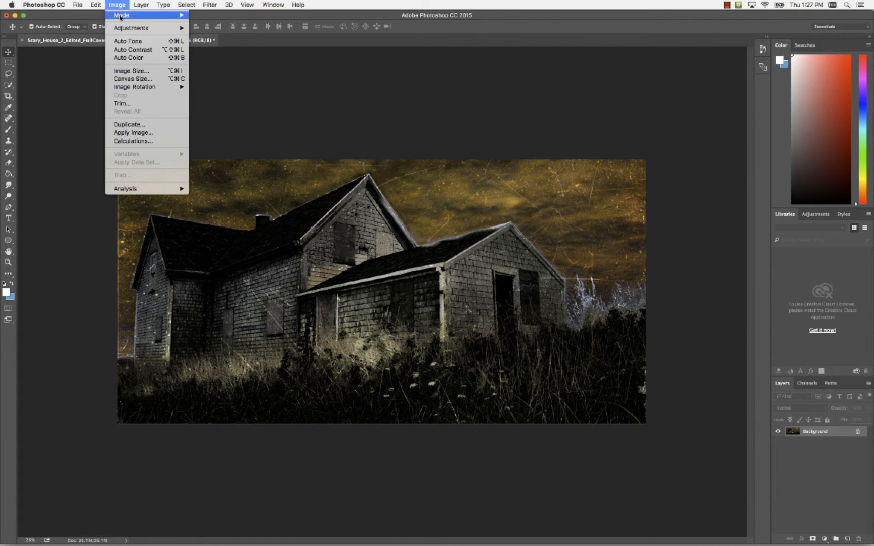
mouse_move(121, 16)
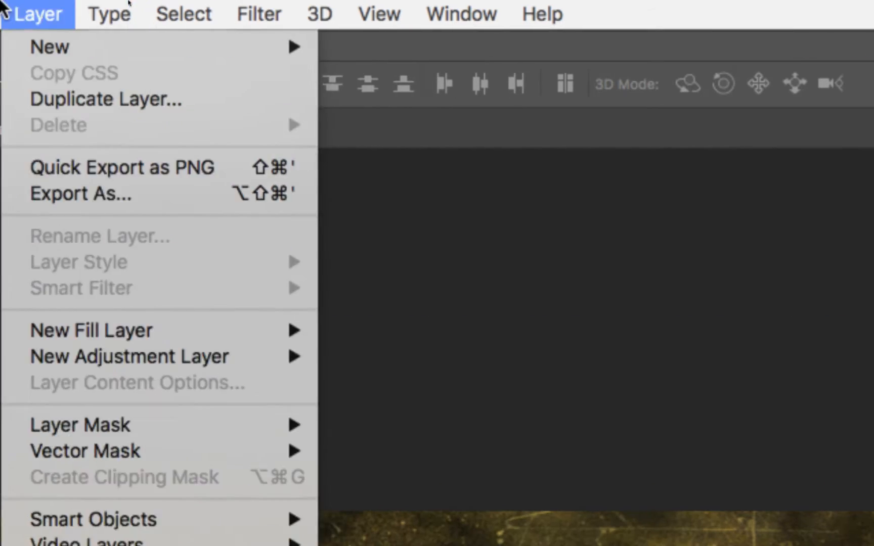
mouse_move(126, 10)
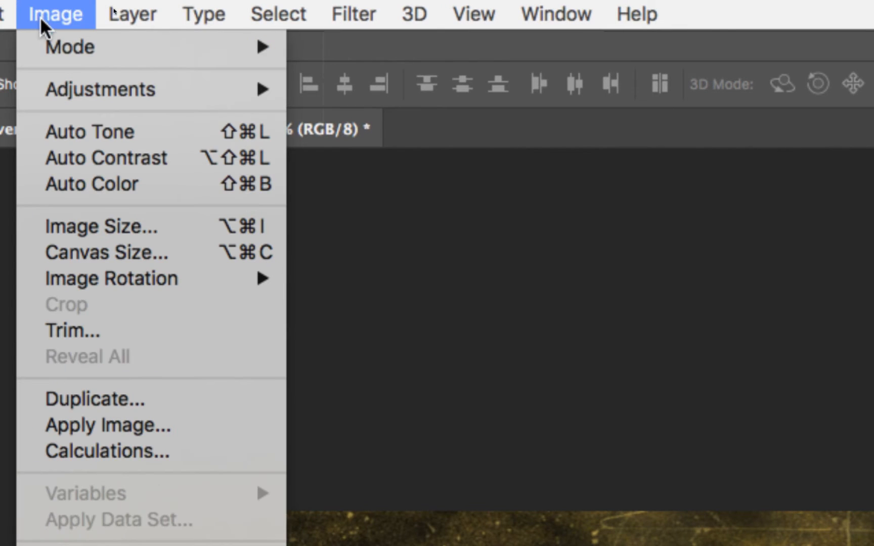
mouse_move(12, 43)
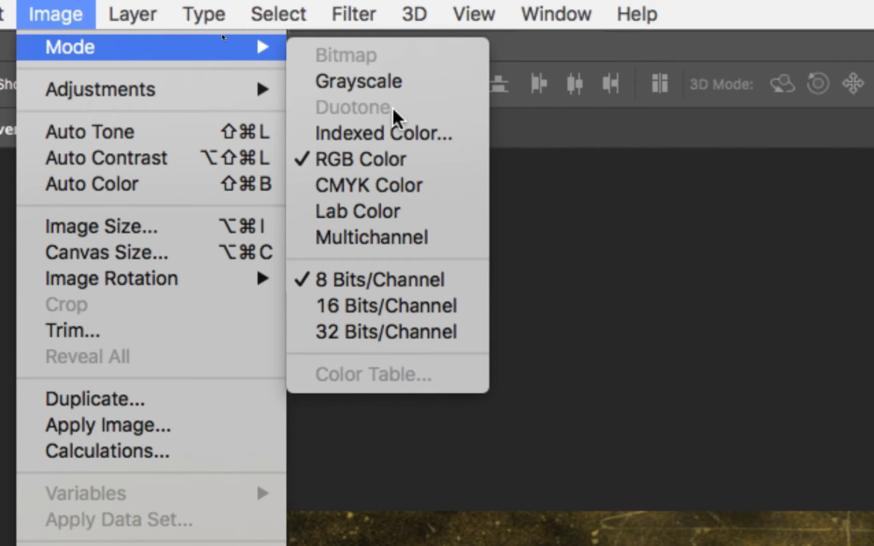
click(374, 81)
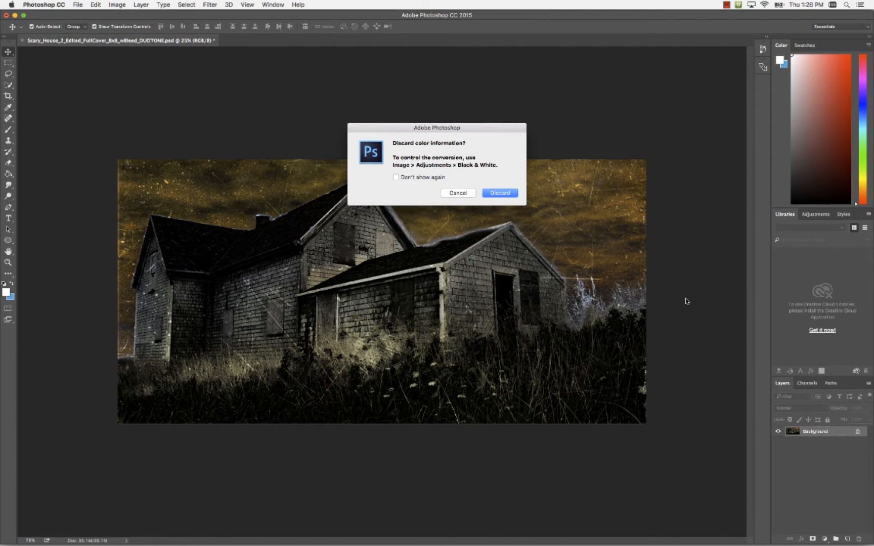
click(502, 193)
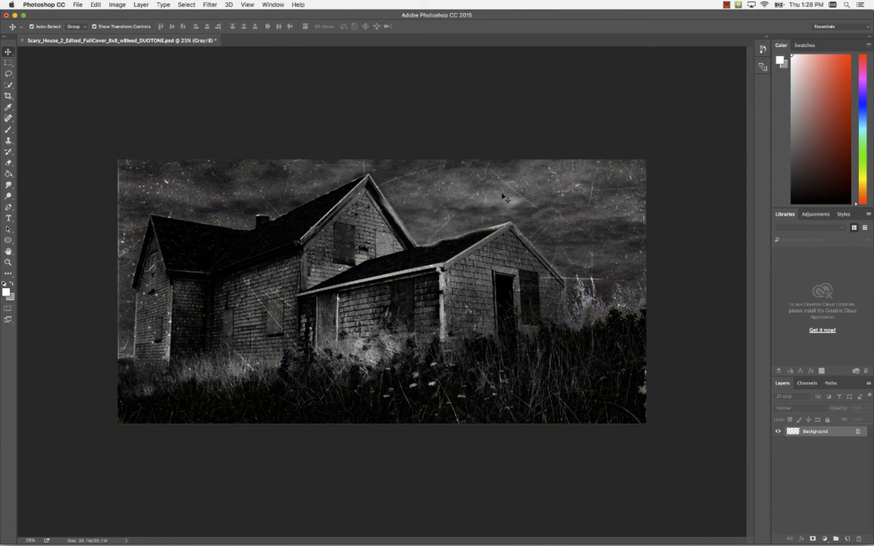
Step: Start converting the grayscale image to Duotone mode and load the Default preset in the duotone options
click(116, 5)
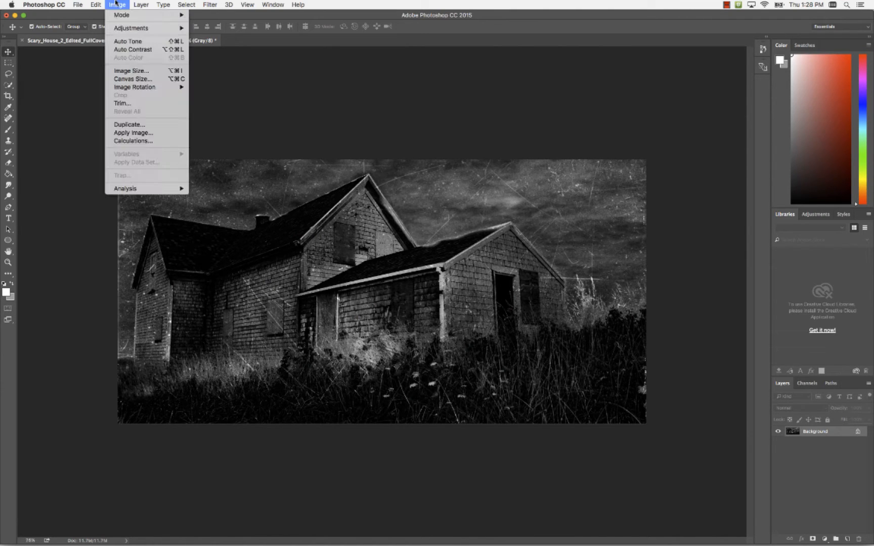
mouse_move(140, 15)
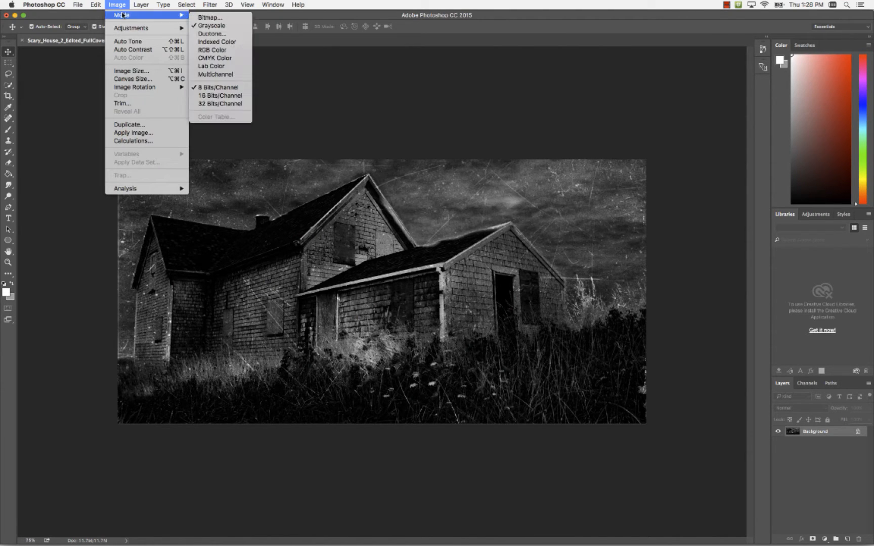
click(241, 35)
drag(532, 53, 456, 125)
click(427, 139)
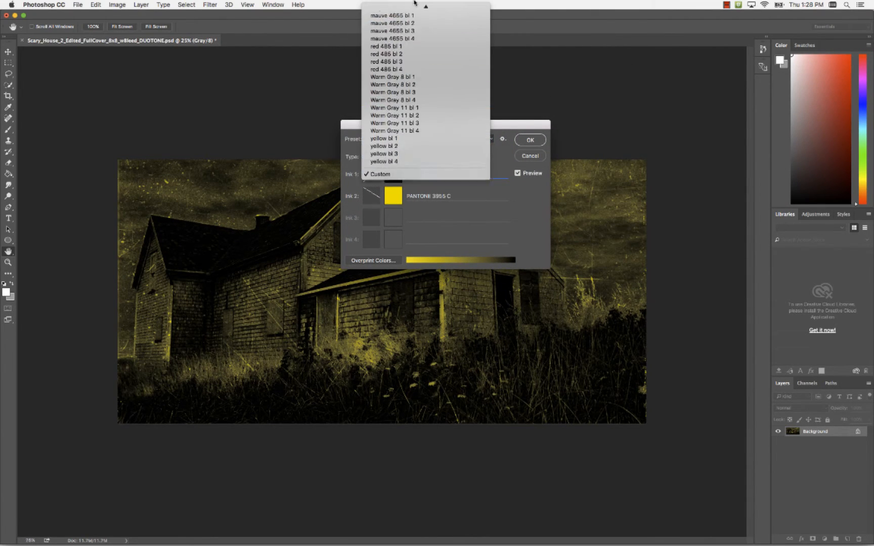
scroll(413, 2, up, 10)
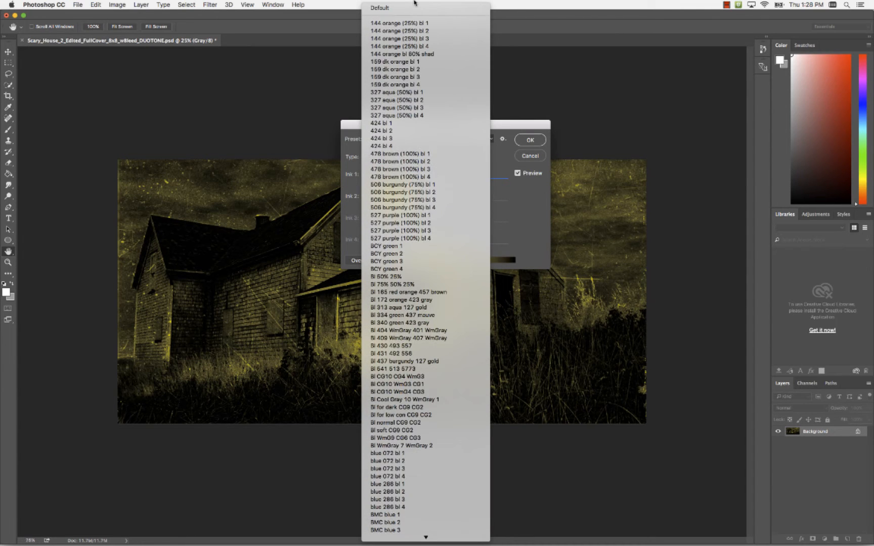
click(416, 7)
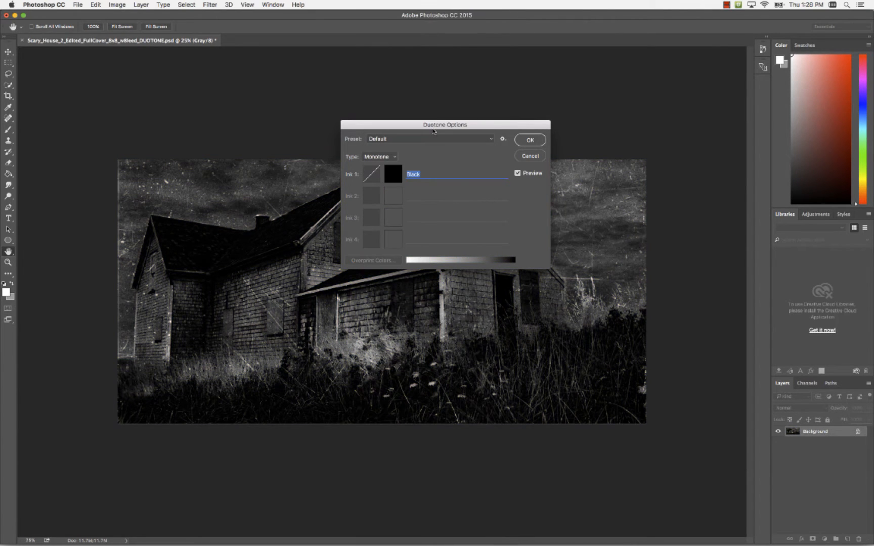
Step: Set the duotone type to Duotone so the image uses two inks
drag(433, 131, 524, 185)
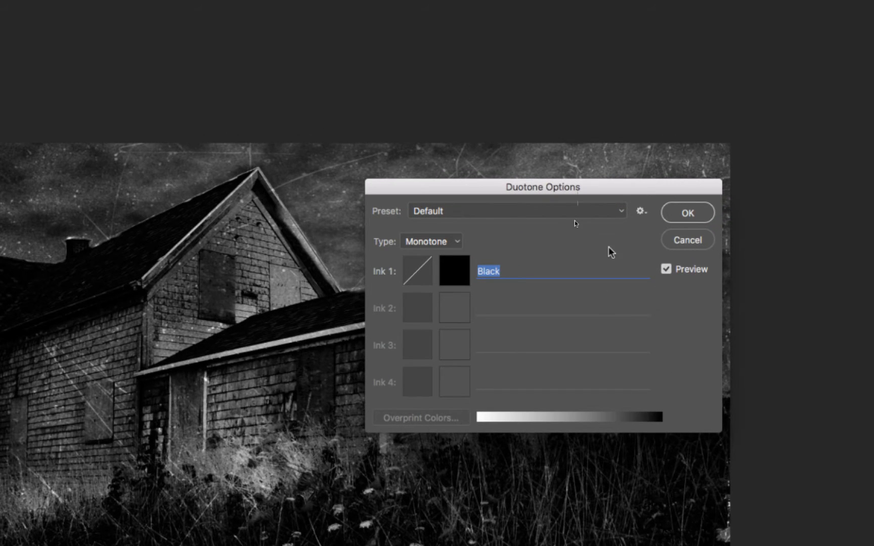
click(449, 244)
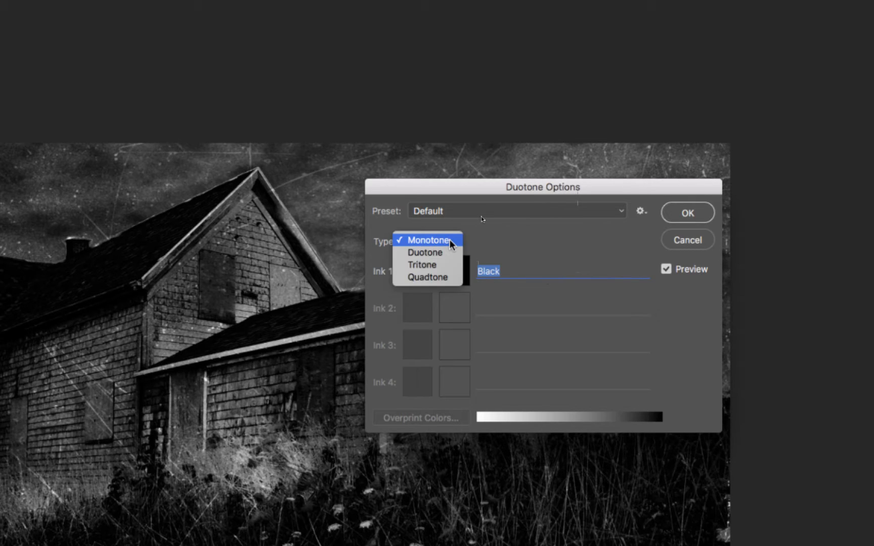
click(443, 254)
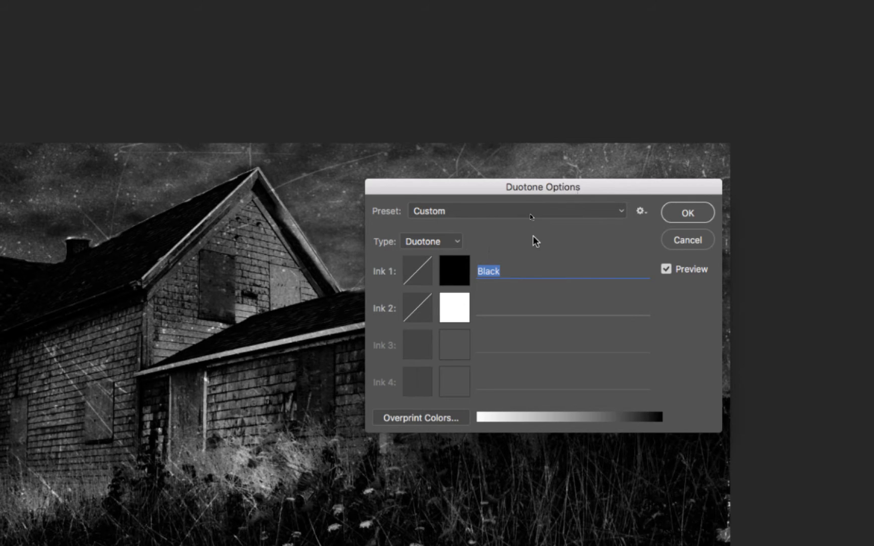
Step: Set the Ink 1 color to C 0, M 0, Y 0, K 100 and accept it
click(460, 277)
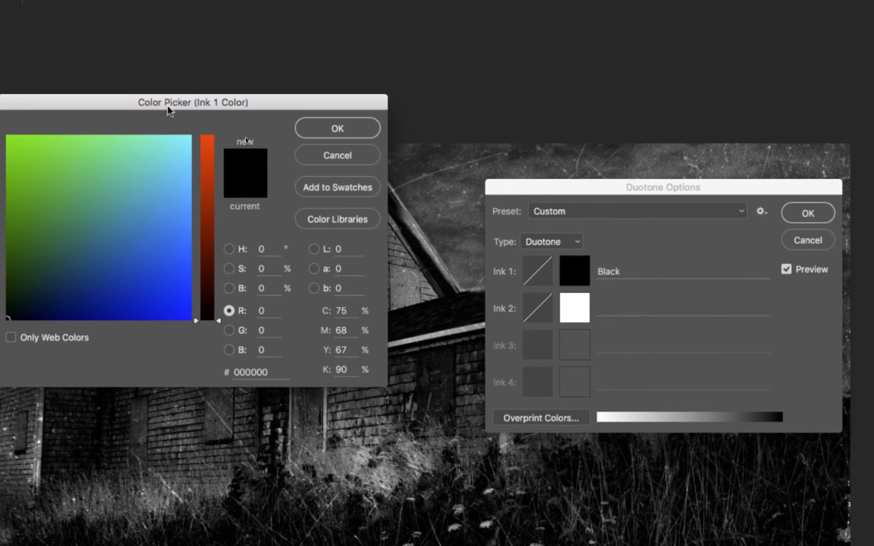
drag(176, 102, 335, 72)
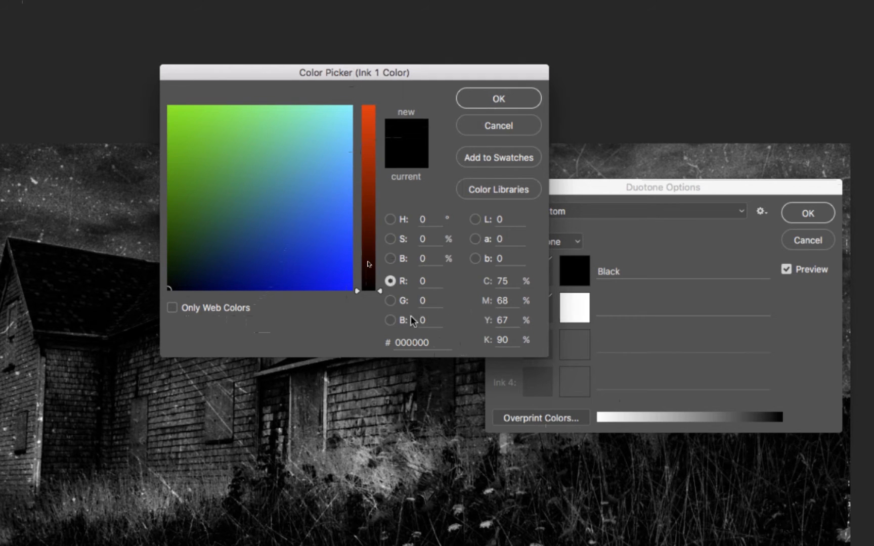
drag(493, 71, 464, 51)
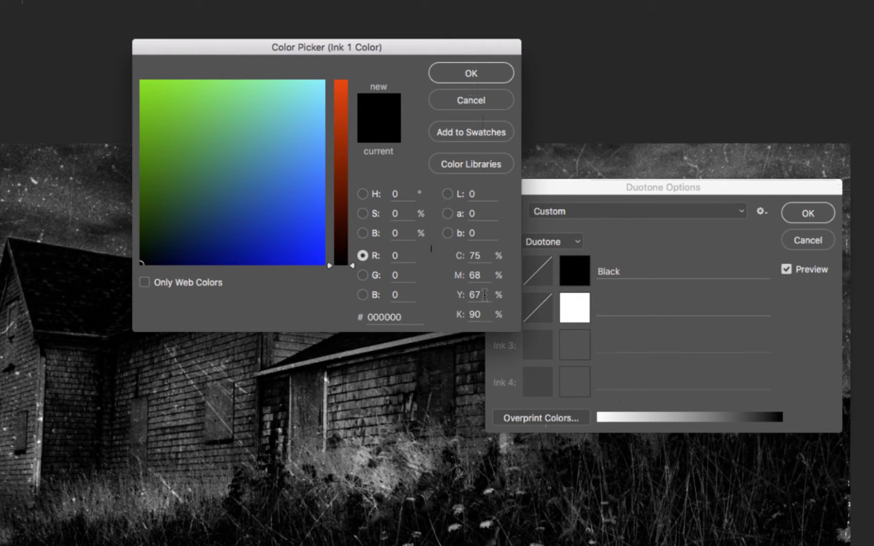
scroll(484, 295, up, 10)
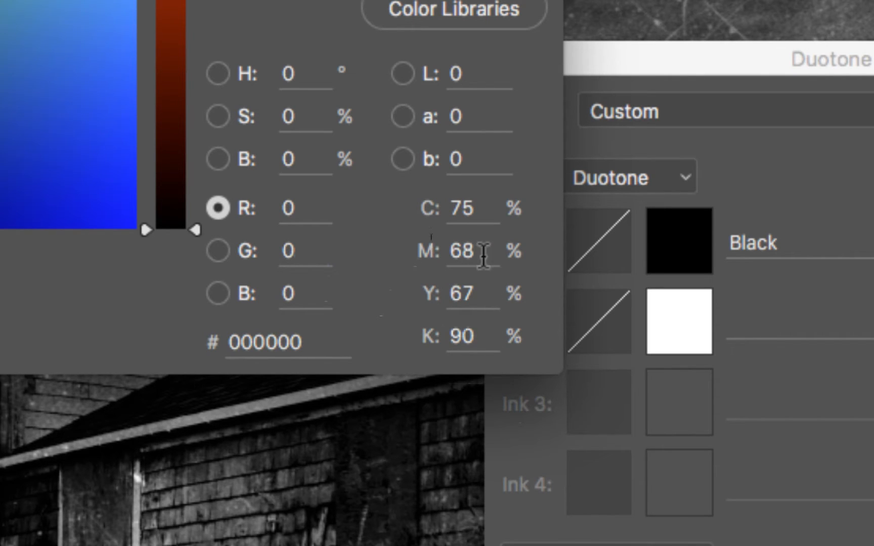
drag(482, 207, 427, 207)
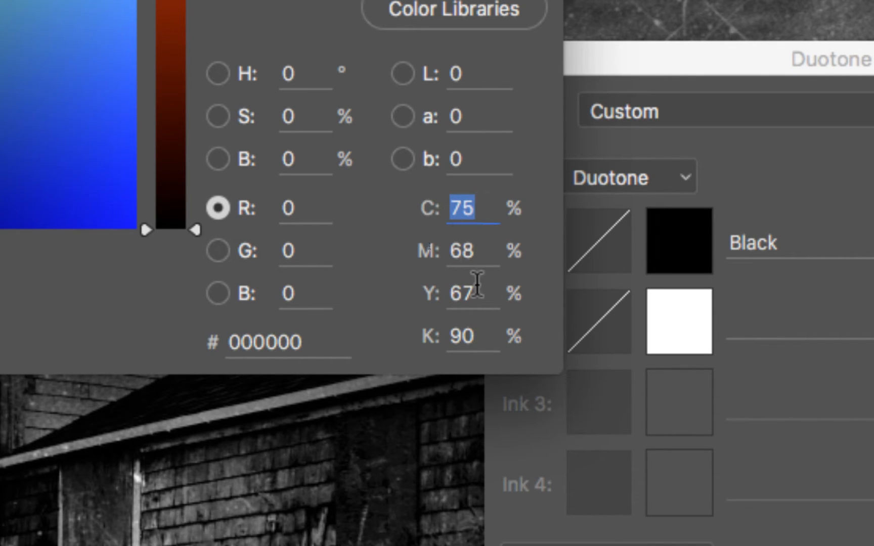
text(0)
drag(480, 252, 435, 250)
text(0)
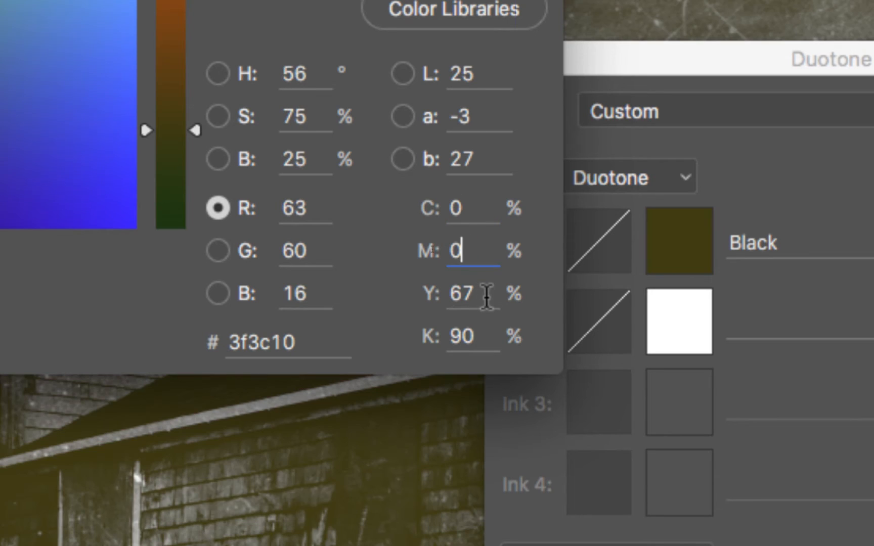
click(478, 293)
drag(478, 293, 445, 293)
text(0)
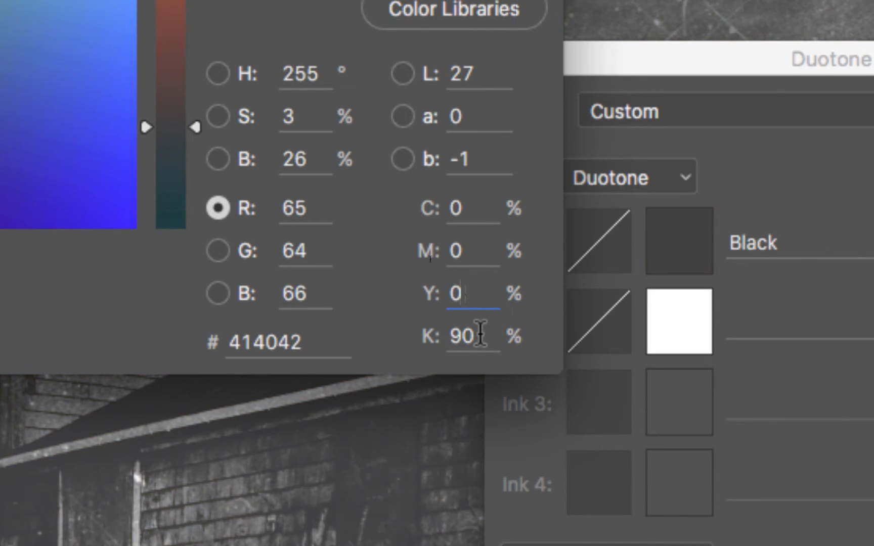
drag(479, 333, 436, 331)
text(100)
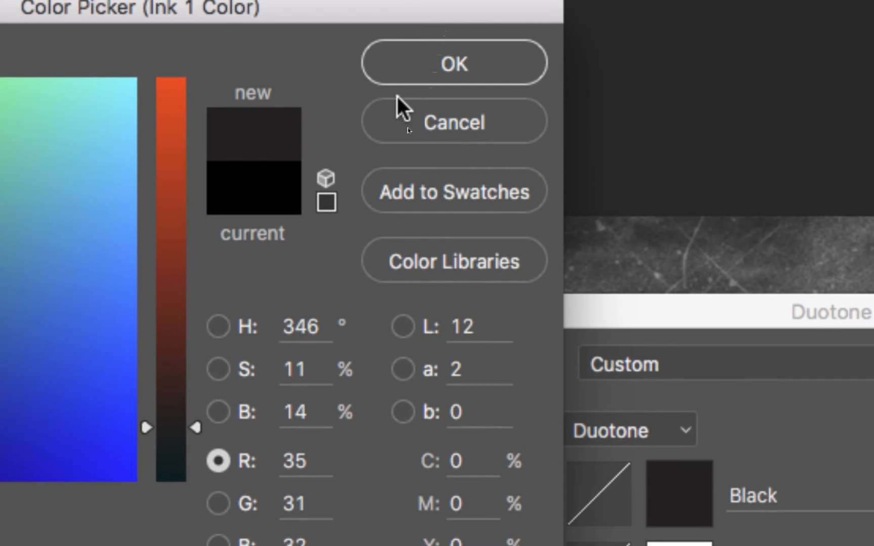
key(alt)
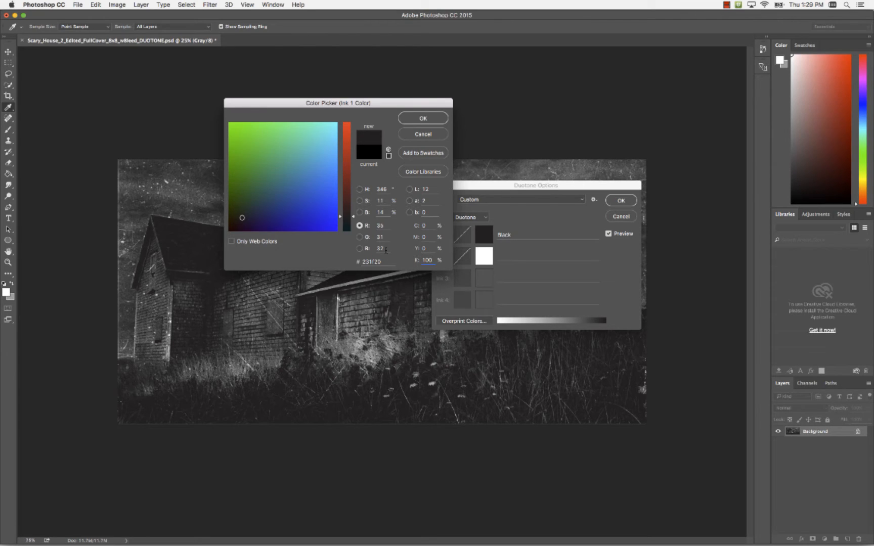
click(425, 116)
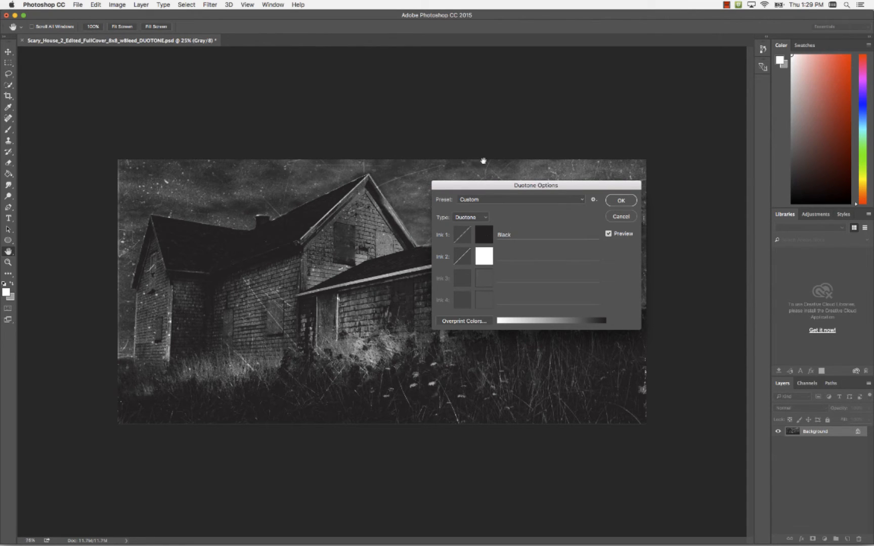
Step: Choose the PANTONE solid coated color book for the Ink 2 color
mouse_move(480, 187)
mouse_down()
mouse_move(556, 171)
mouse_move(447, 173)
mouse_move(460, 178)
mouse_up()
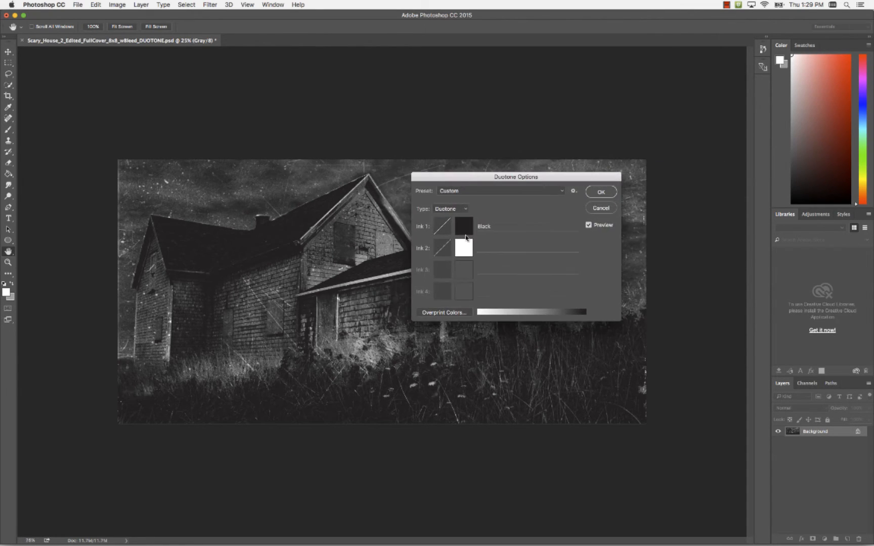
click(463, 250)
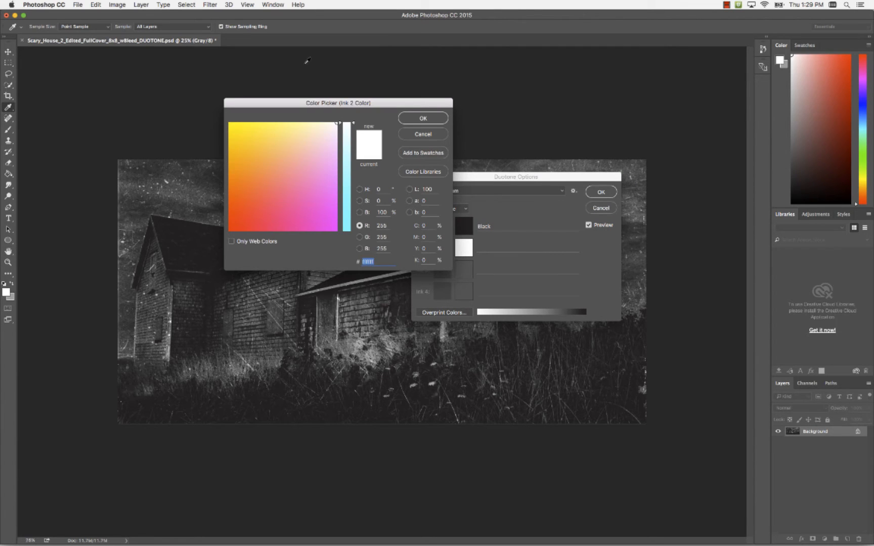
drag(313, 100, 297, 135)
key(alt)
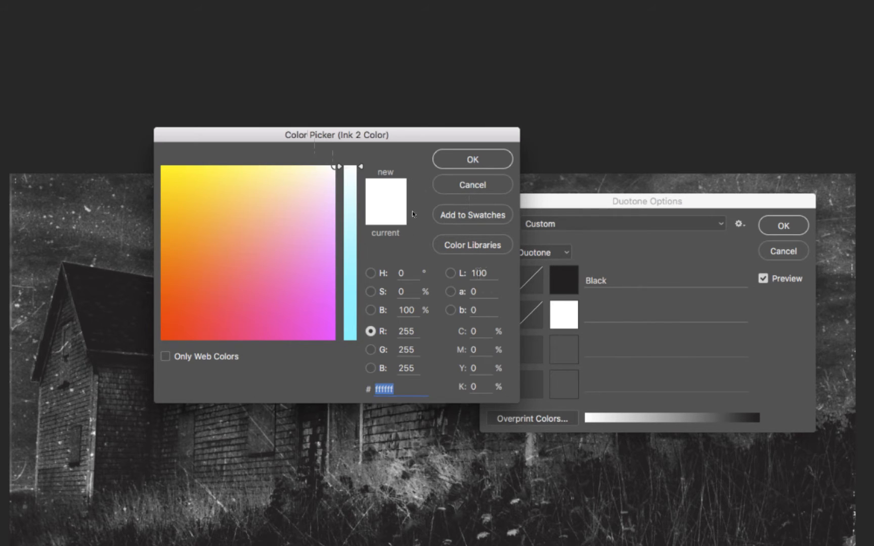
click(483, 245)
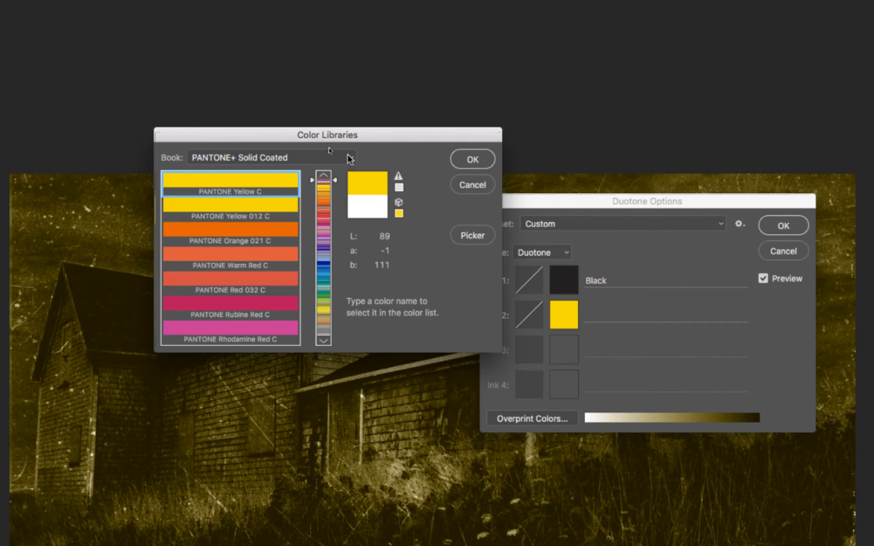
click(349, 160)
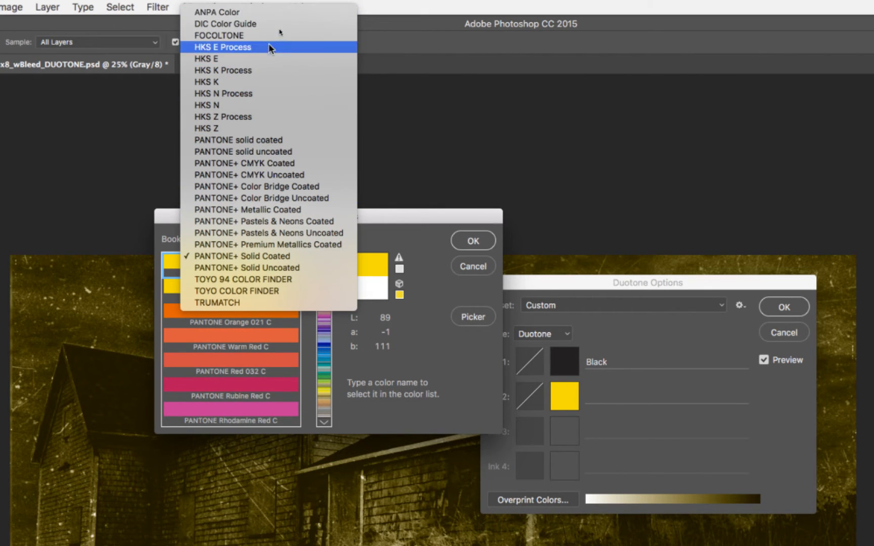
click(262, 142)
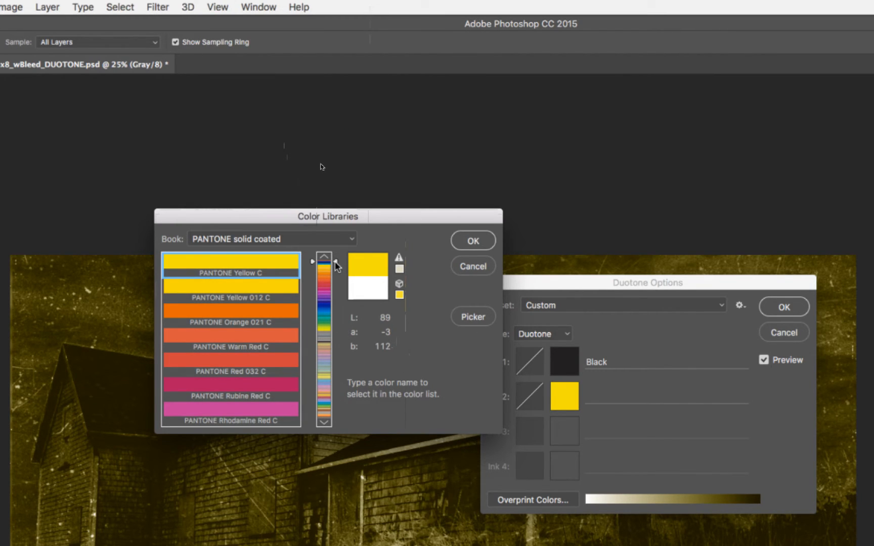
Step: Find PANTONE 395 C among the yellow swatches and accept it as the Ink 2 color
drag(335, 264, 329, 328)
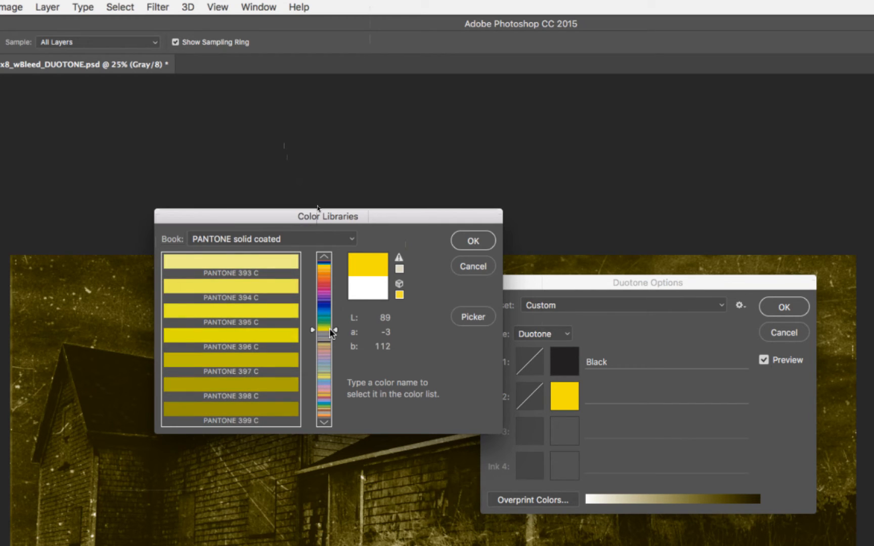
drag(333, 328, 335, 328)
mouse_move(335, 329)
mouse_down()
mouse_move(344, 383)
mouse_move(341, 328)
mouse_up()
click(235, 315)
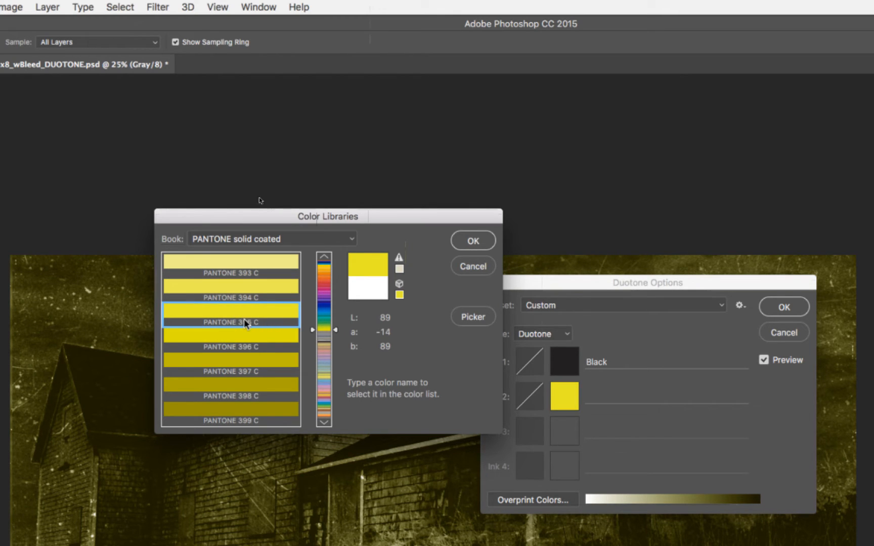
click(469, 242)
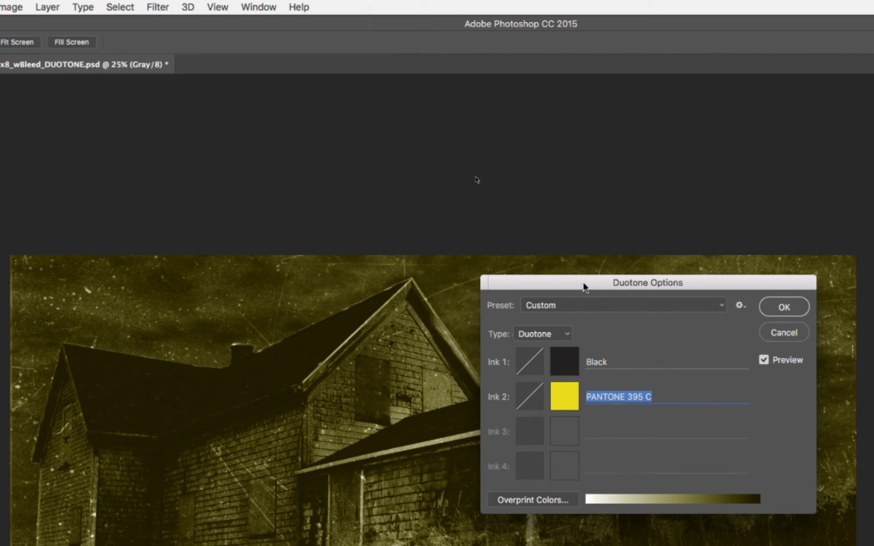
drag(583, 286, 569, 255)
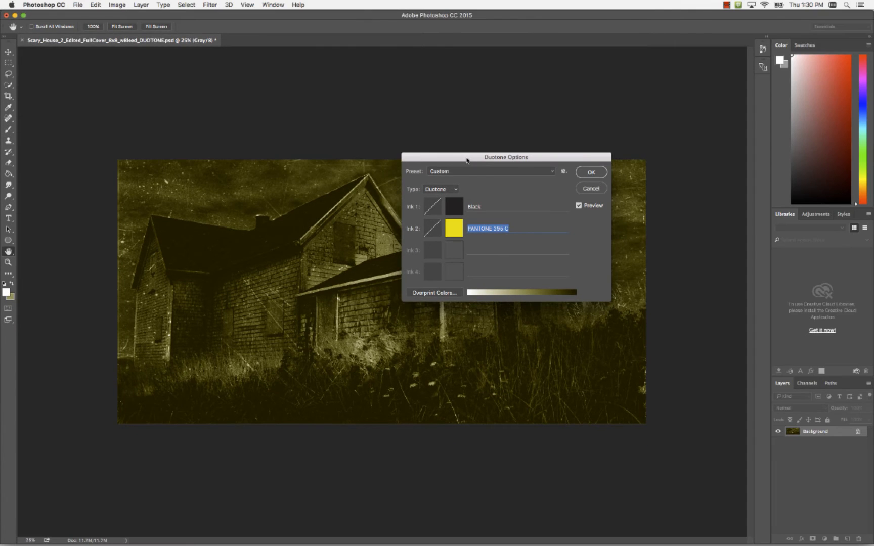
drag(466, 160, 645, 404)
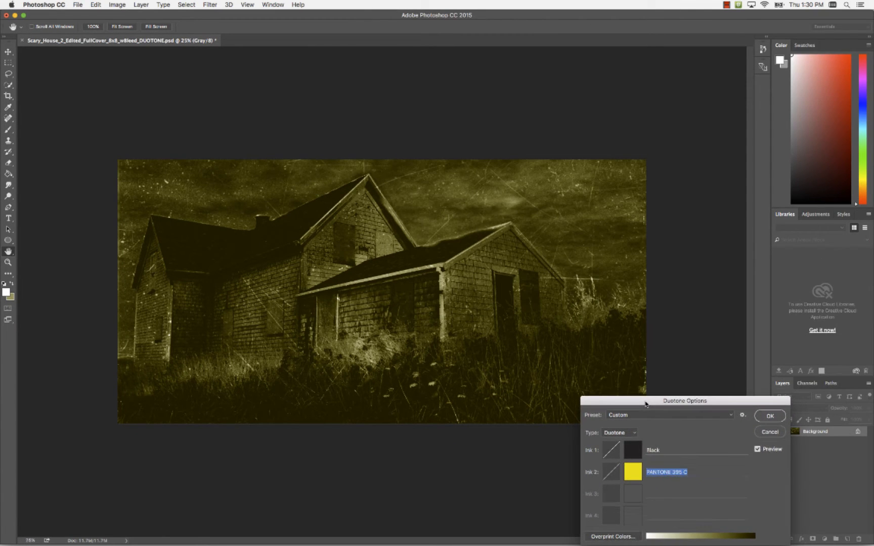
drag(645, 404, 535, 173)
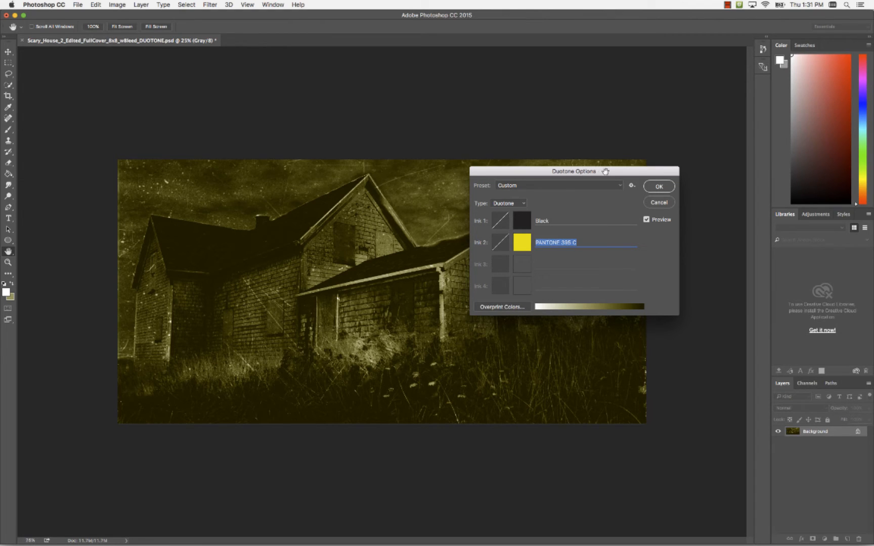
drag(603, 171, 623, 165)
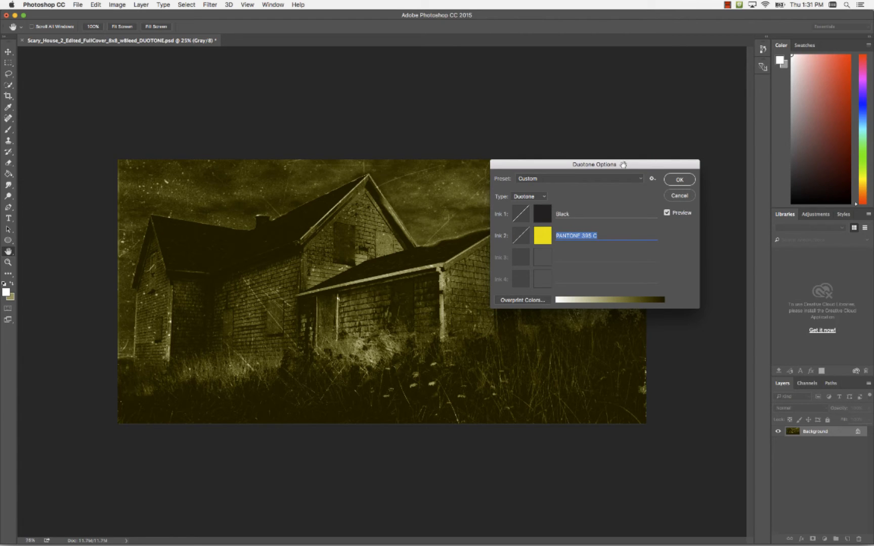
drag(623, 164, 624, 171)
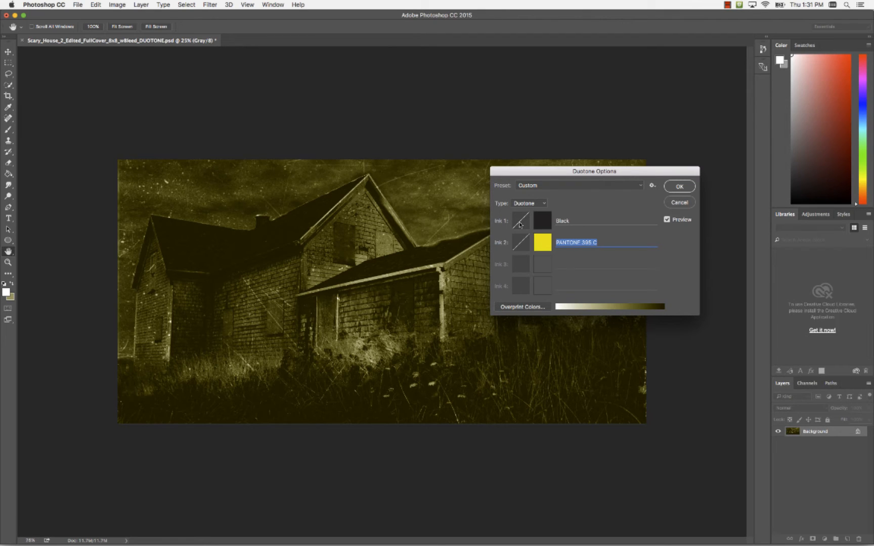
Step: Try lowering the Ink 1 duotone curve to 61.3% at 95 and 100, then discard the curve change
key(alt+super+equal)
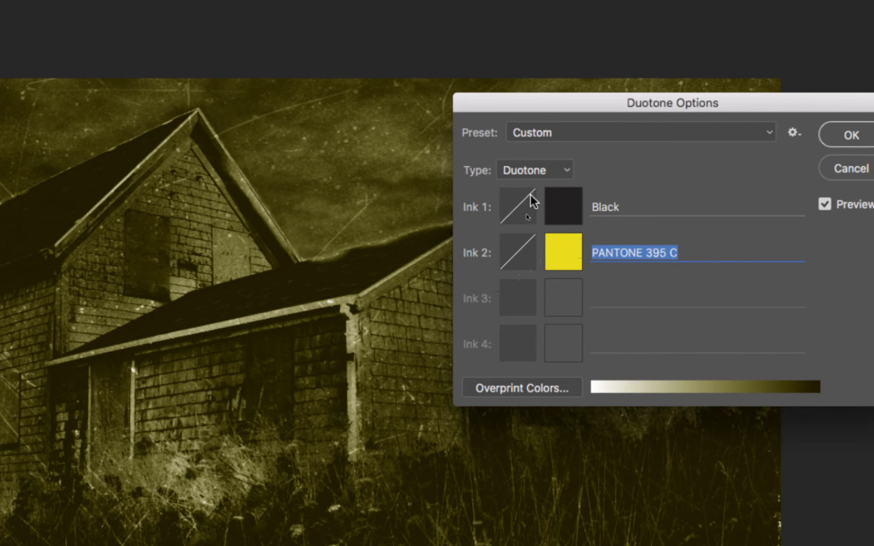
click(514, 209)
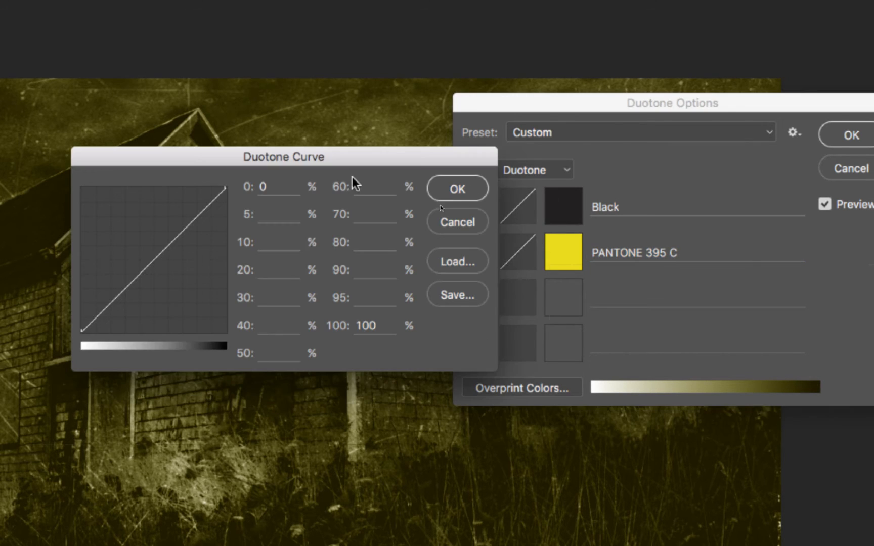
mouse_move(343, 161)
mouse_down()
mouse_move(763, 195)
mouse_move(679, 199)
mouse_up()
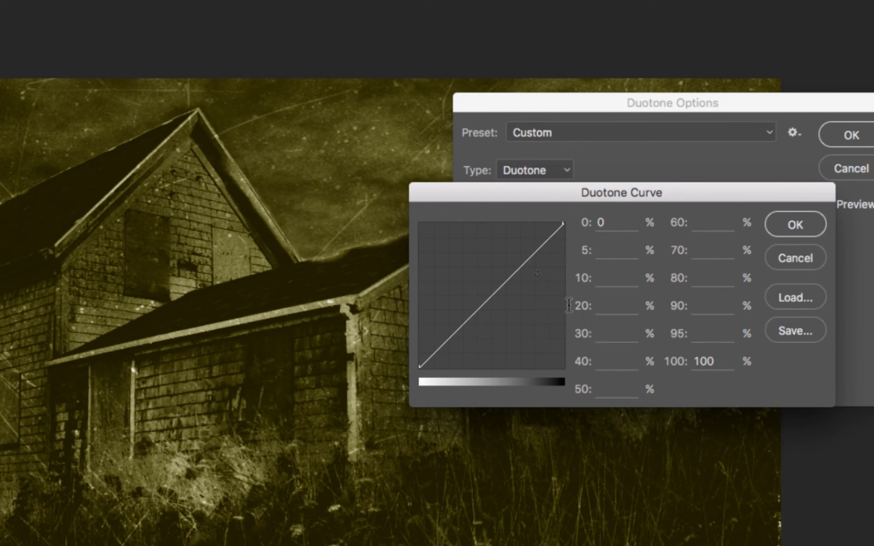
mouse_move(418, 365)
mouse_down()
mouse_move(418, 282)
mouse_move(420, 366)
mouse_up()
drag(563, 223, 562, 275)
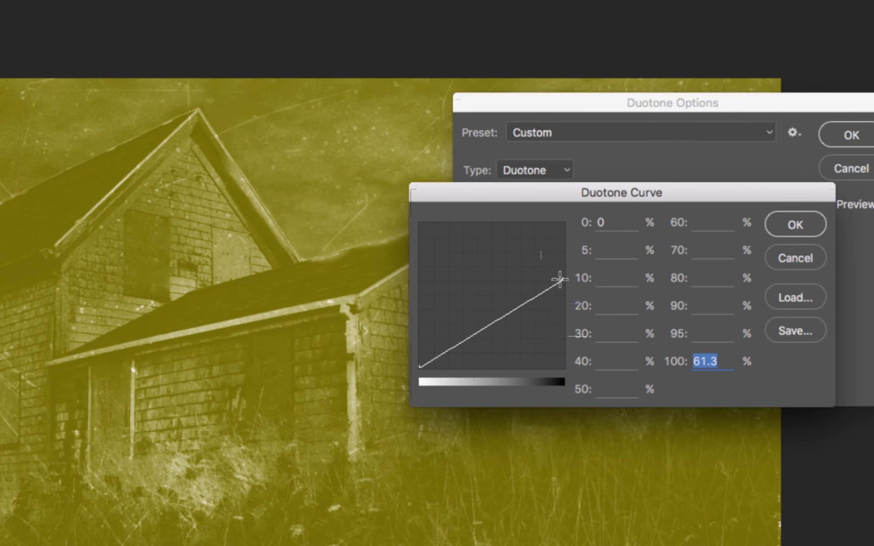
click(560, 278)
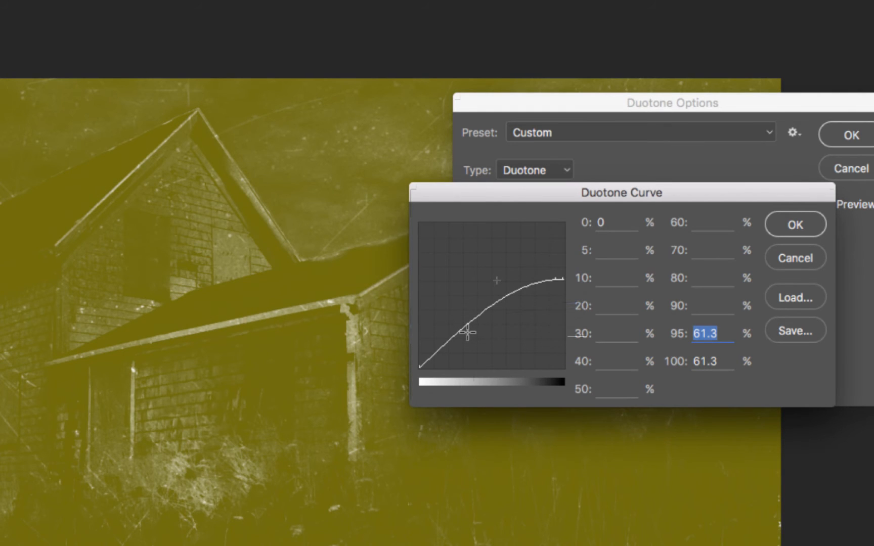
click(801, 259)
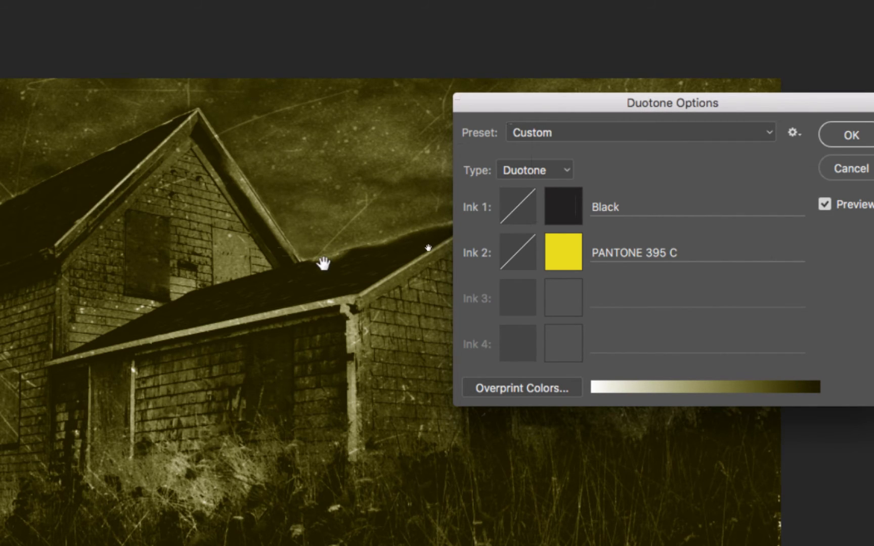
Step: Raise the Ink 2 duotone curve to 92.5% at 0, set 96.3% at 100, and accept the curve
click(513, 260)
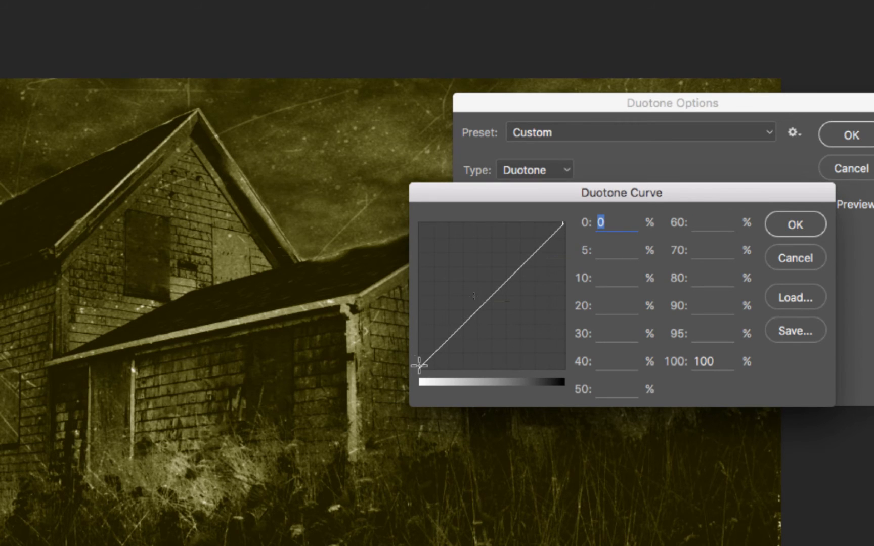
drag(415, 362, 419, 228)
mouse_move(562, 225)
mouse_down()
mouse_move(558, 310)
mouse_move(564, 228)
mouse_up()
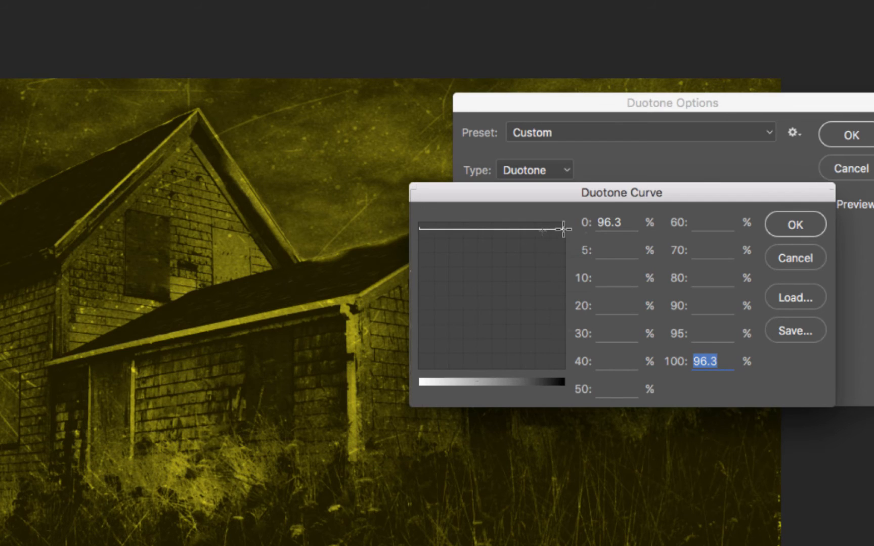
mouse_move(419, 229)
mouse_down()
mouse_move(418, 220)
mouse_move(416, 235)
mouse_up()
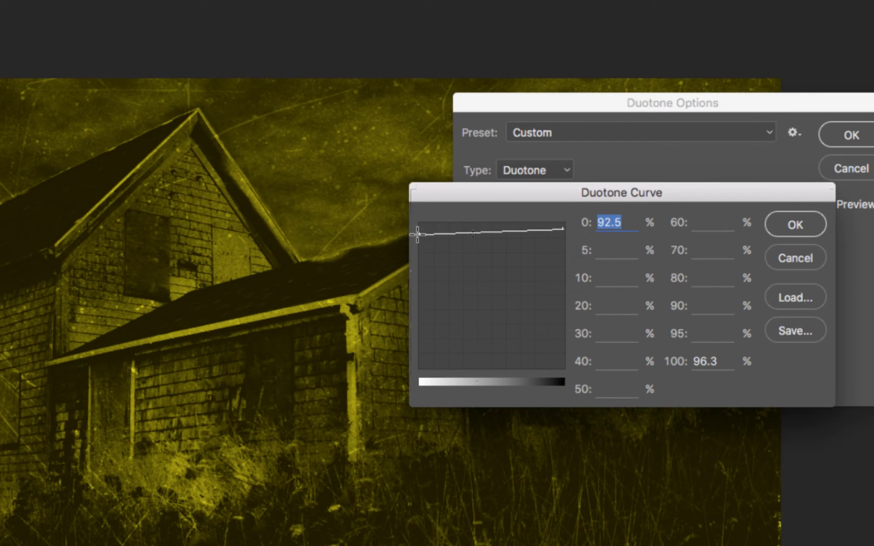
mouse_move(469, 195)
mouse_down()
mouse_move(639, 247)
mouse_move(582, 413)
mouse_move(493, 256)
mouse_move(427, 226)
mouse_up()
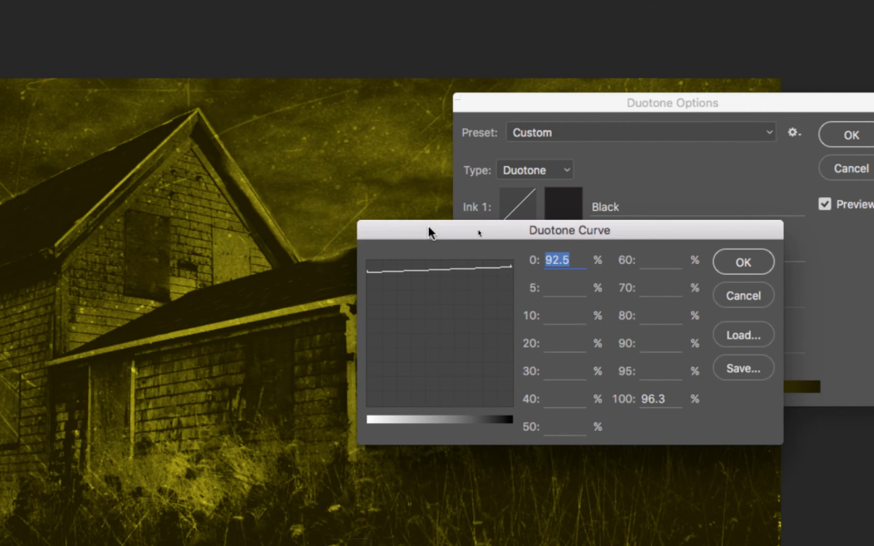
click(752, 265)
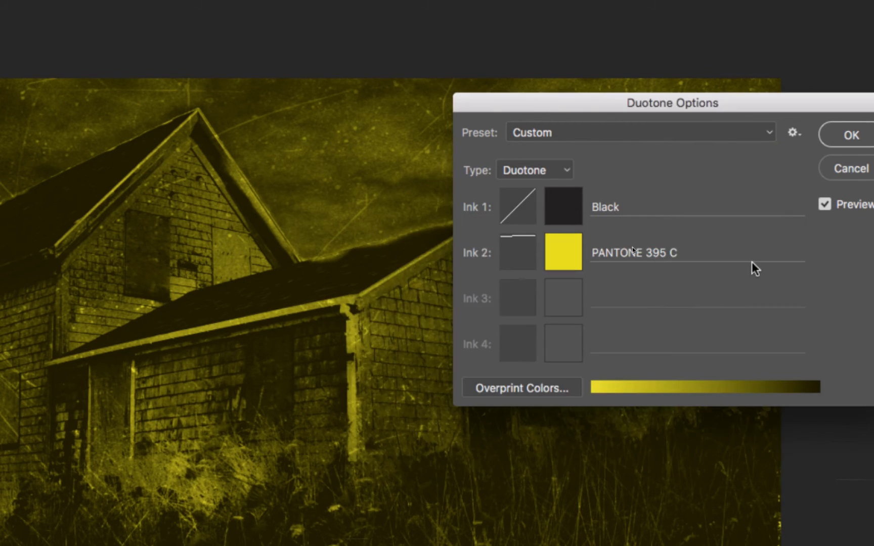
Step: Apply the duotone options to convert the house image to black and PANTONE 395 C
drag(689, 102, 515, 115)
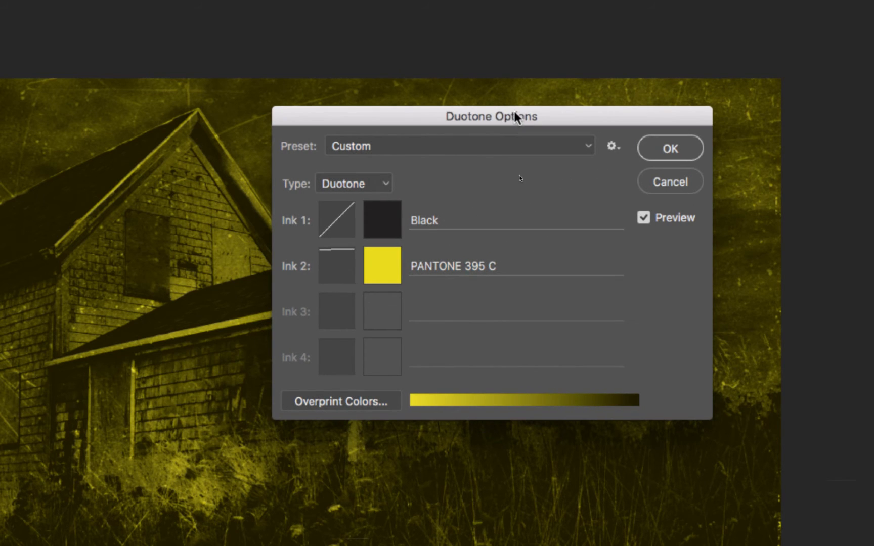
click(670, 151)
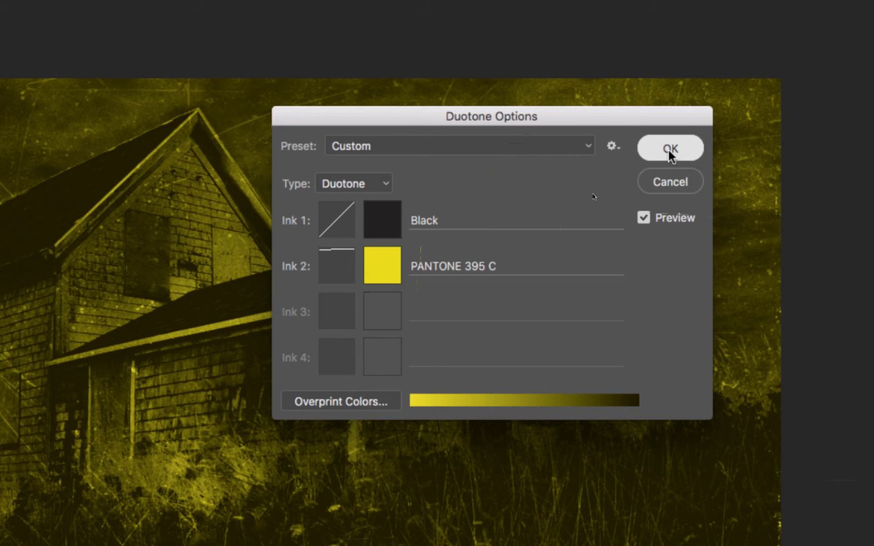
click(670, 149)
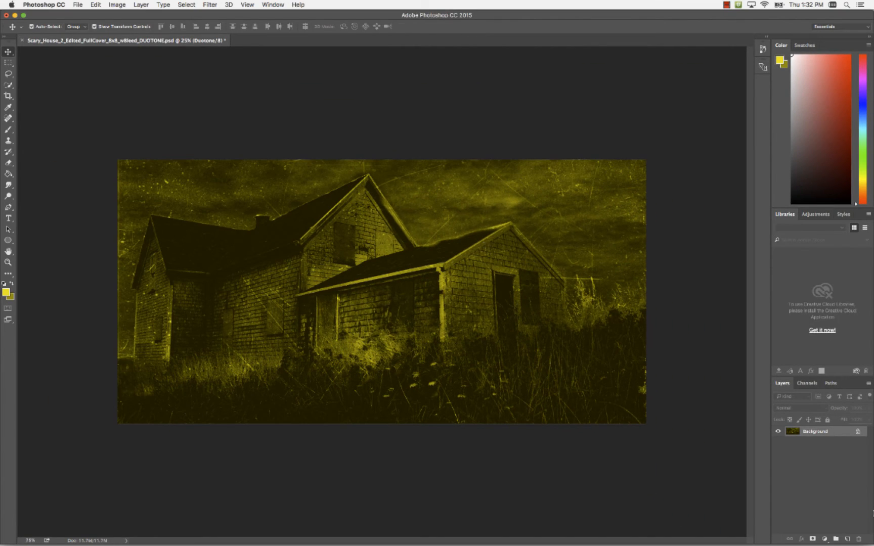
Step: Add a Curves adjustment layer above the duotone background
click(824, 539)
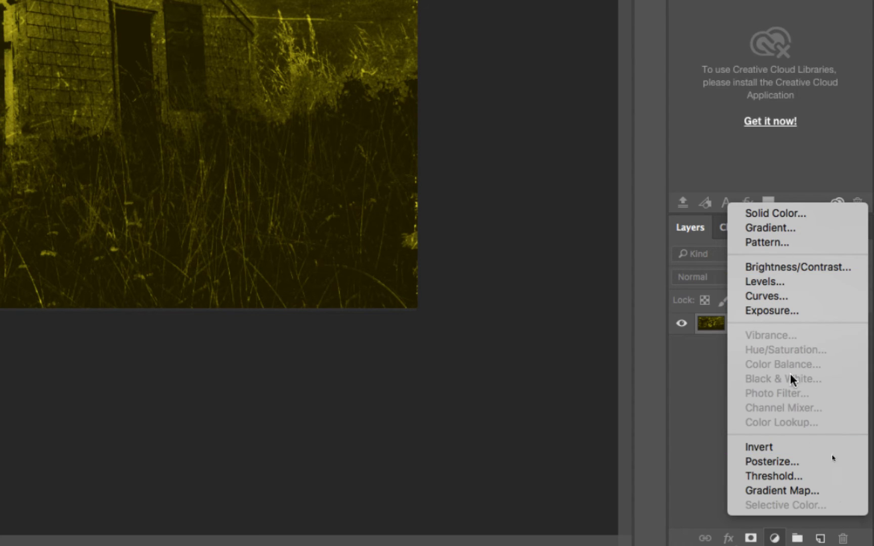
click(763, 296)
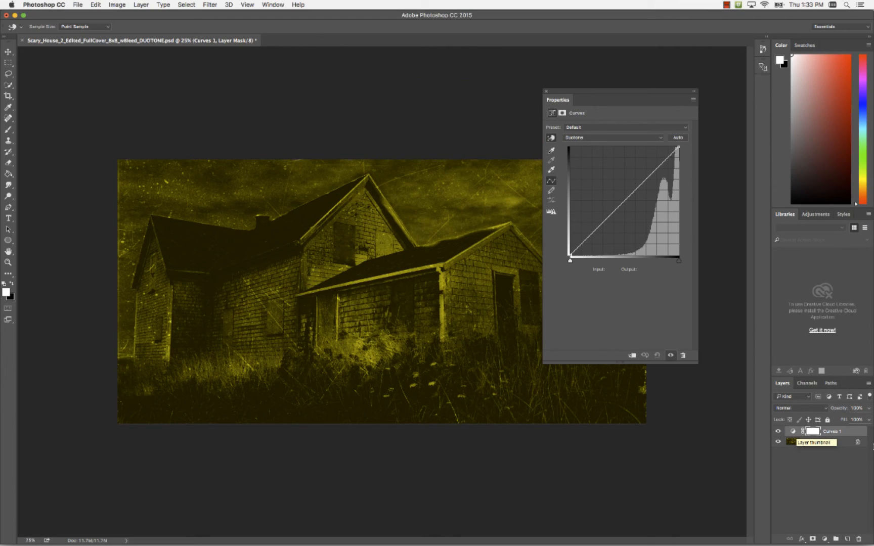
drag(614, 91, 642, 137)
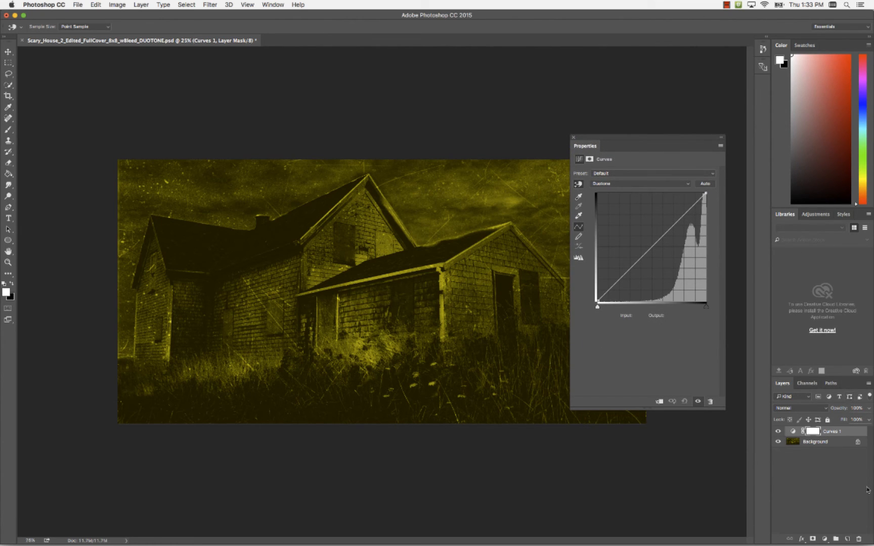
Step: Add a Brightness/Contrast adjustment layer with brightness 82 and contrast -9
click(824, 539)
click(832, 403)
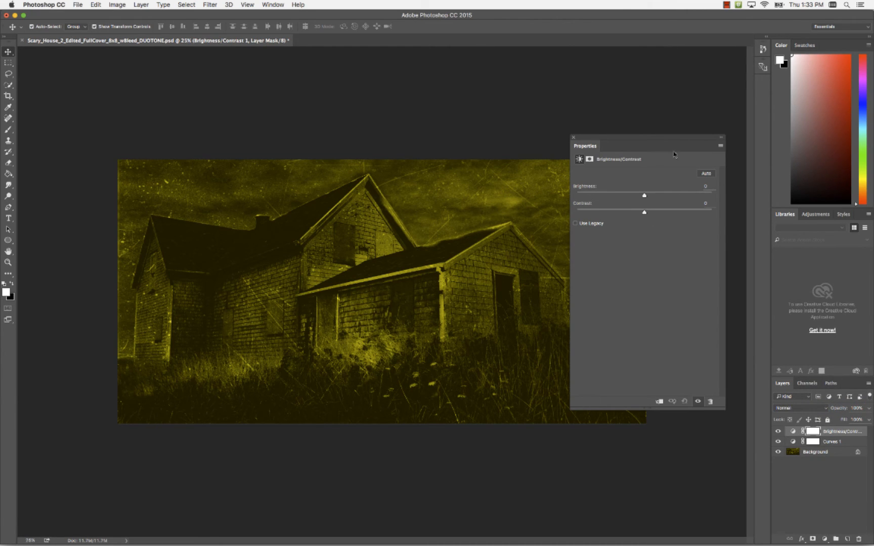
drag(645, 213, 682, 196)
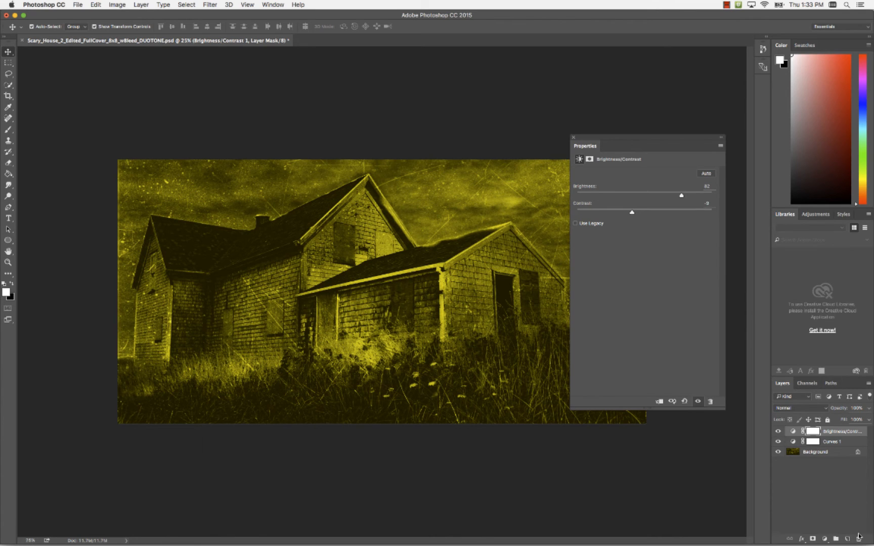
Step: Compare the image with and without the Brightness/Contrast adjustment layer
click(778, 432)
click(778, 431)
click(777, 431)
click(778, 432)
Step: Open the properties of the Curves adjustment layer and examine its sampling and on-image adjustment tools
click(573, 138)
double_click(793, 443)
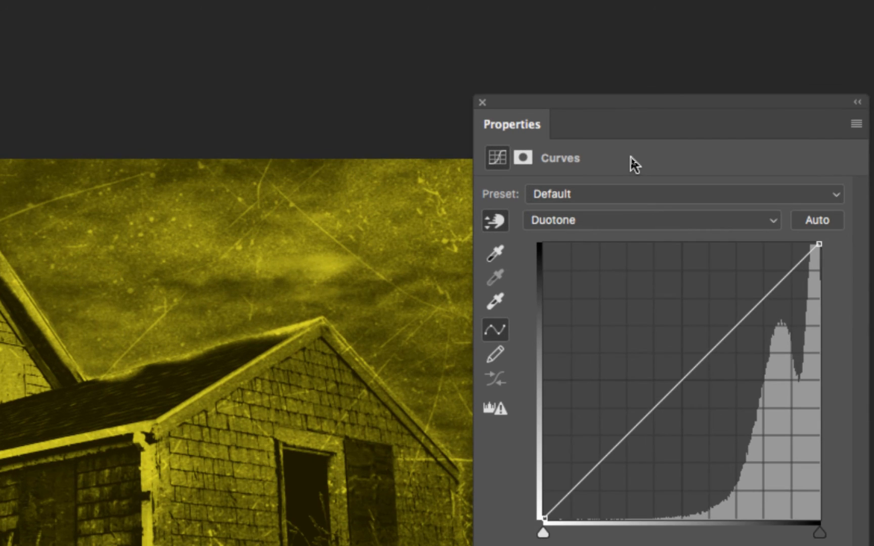
click(493, 252)
click(499, 223)
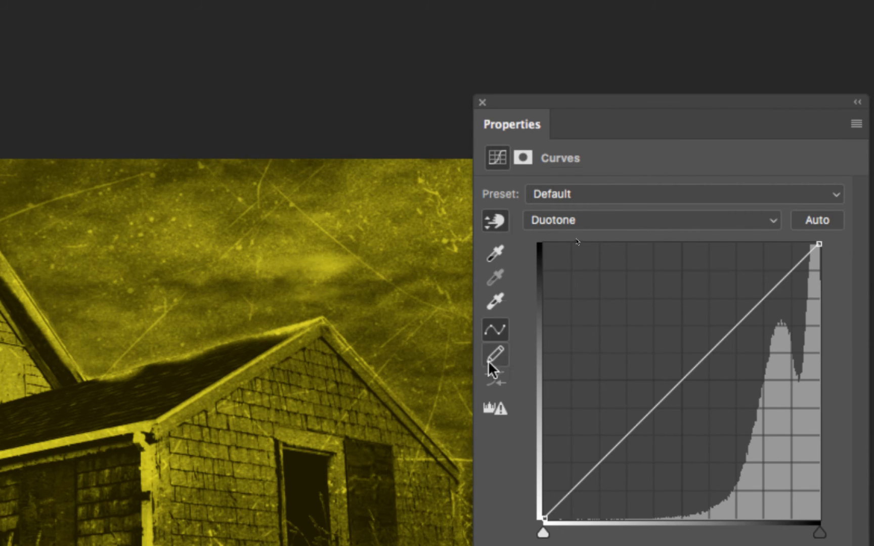
Step: Lighten the image with the Curves on-image adjustment tool, sampling the front of the house and placing a curve point at input 29, output 10
click(492, 330)
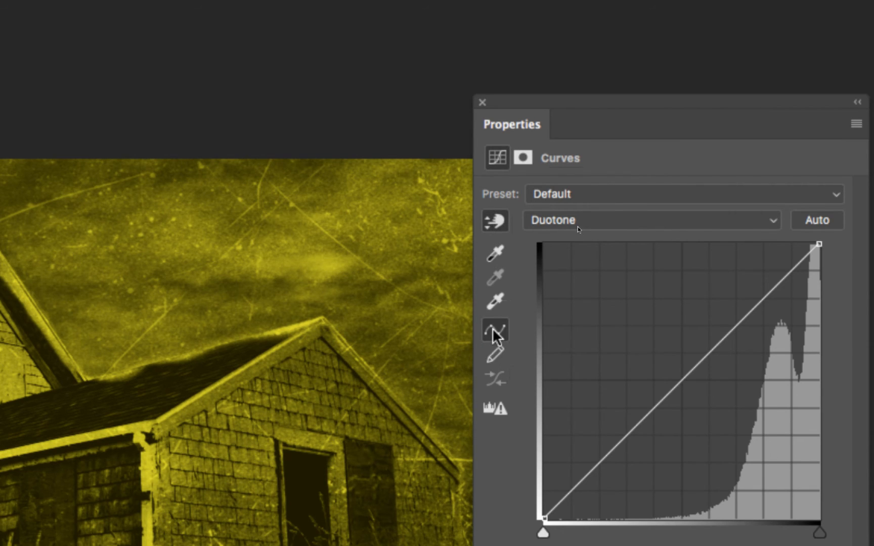
click(494, 220)
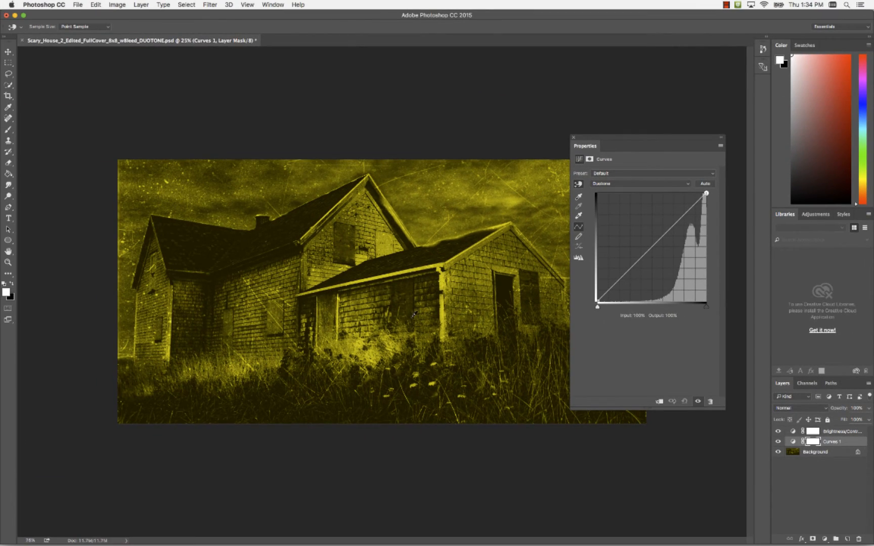
scroll(452, 265, up, 4)
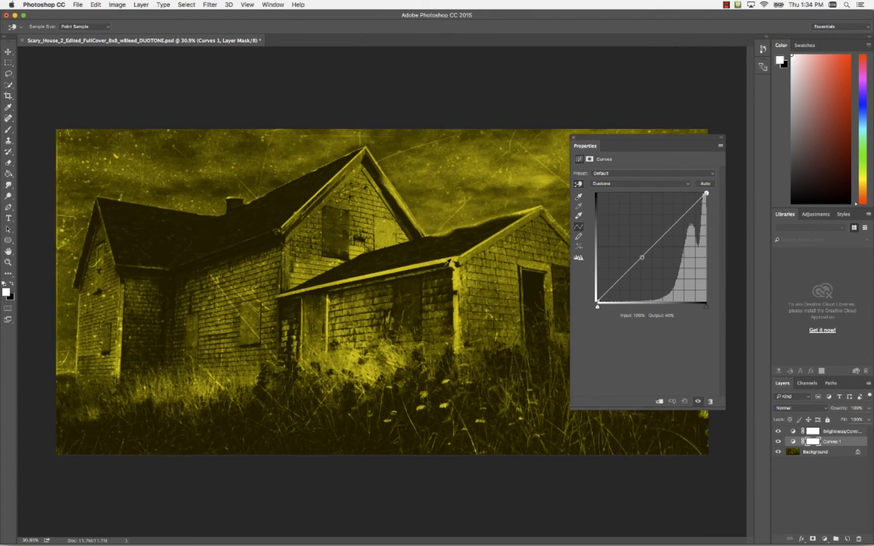
scroll(447, 262, up, 1)
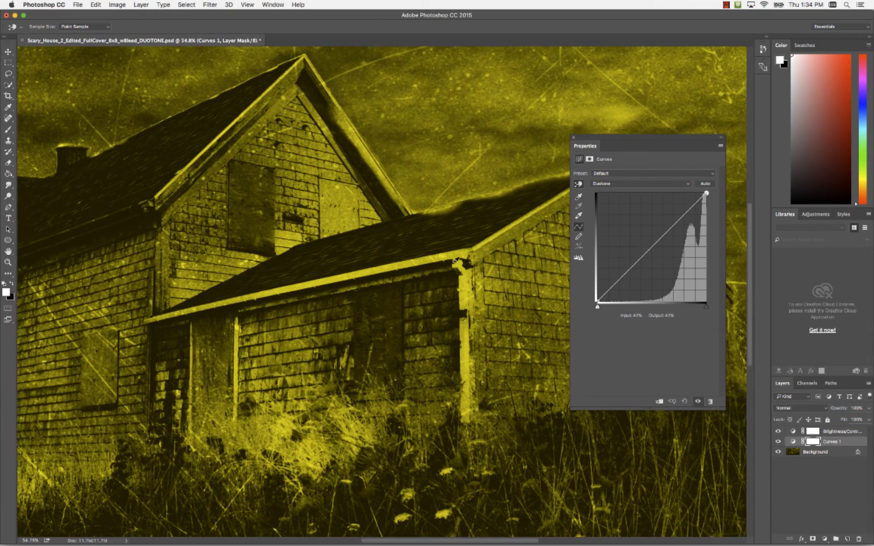
click(423, 259)
drag(423, 259, 346, 235)
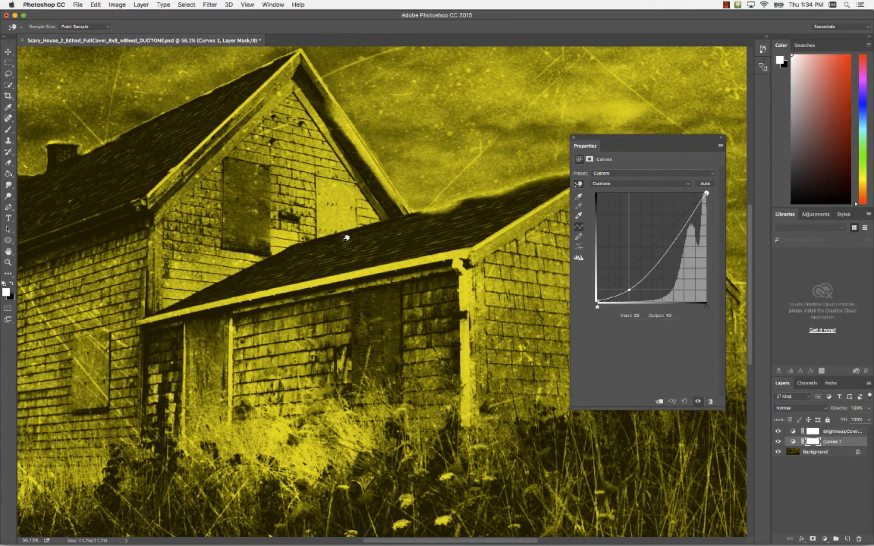
scroll(346, 235, down, 5)
scroll(346, 235, up, 1)
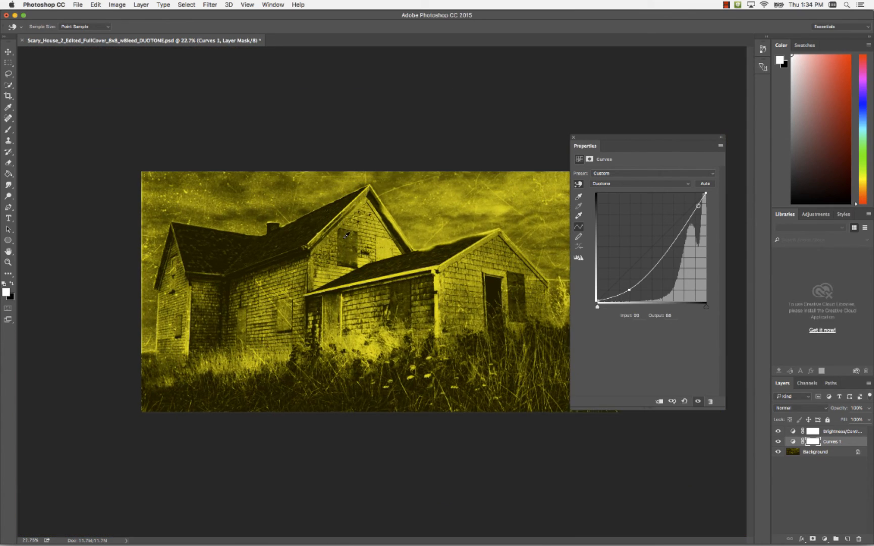
Step: Compare the image with and without the Brightness/Contrast and Curves adjustment layers, keeping both layers visible
drag(659, 140, 771, 80)
click(777, 431)
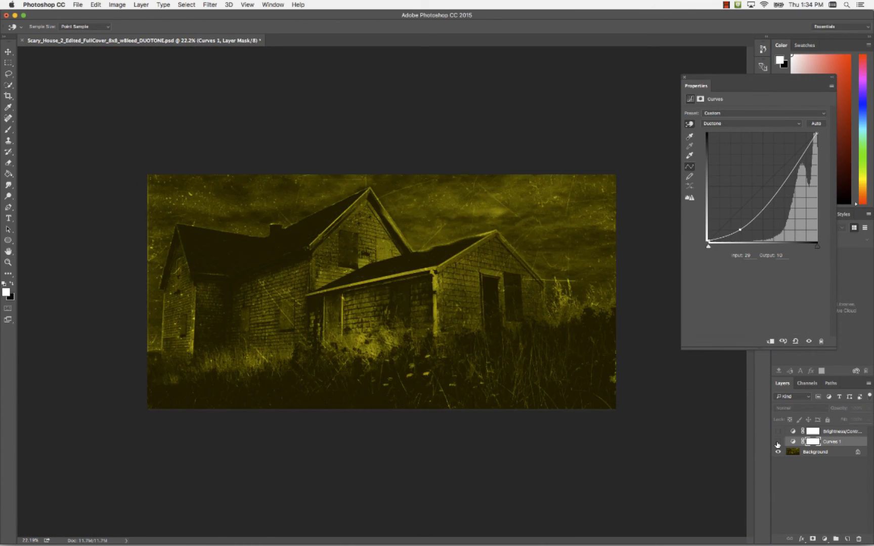
click(778, 431)
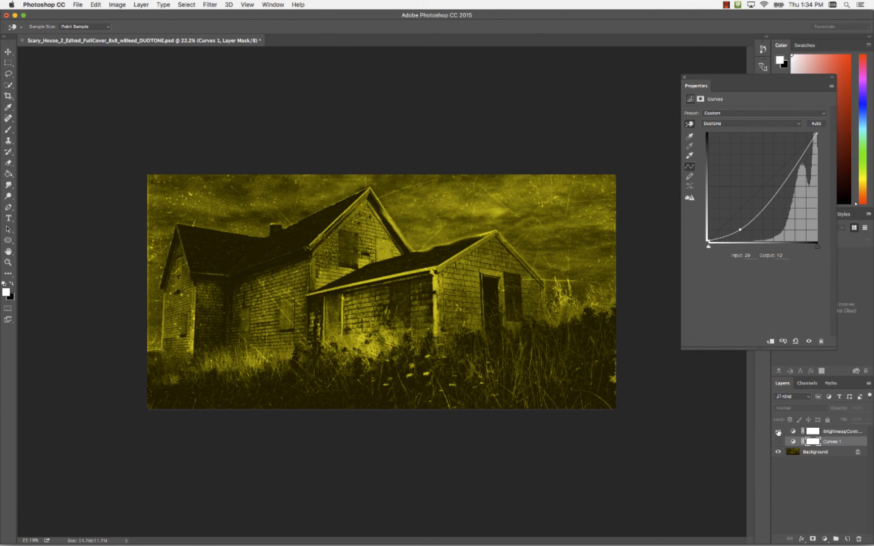
click(778, 431)
click(778, 431)
click(778, 442)
click(777, 442)
click(778, 442)
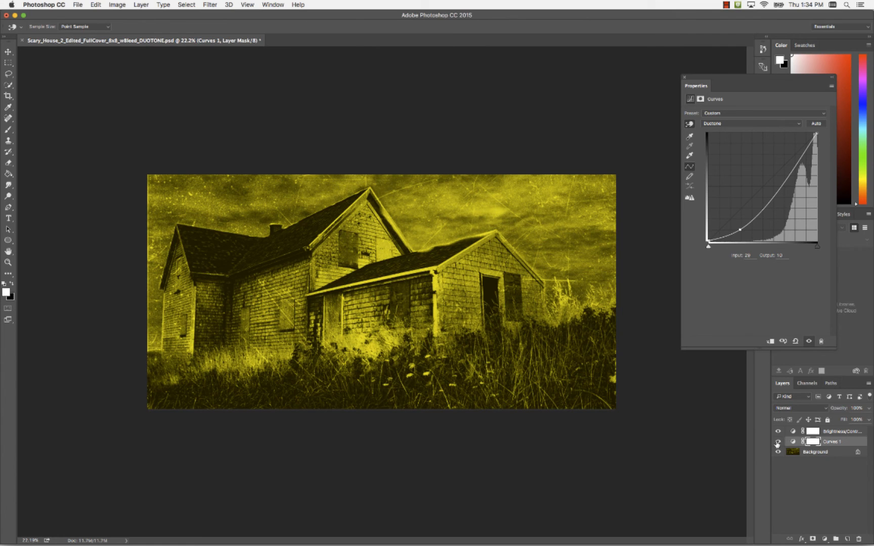
Step: Move the existing curve point to input 36, output 4, and add a second point at input 77, output 43
mouse_move(741, 229)
mouse_down()
mouse_move(761, 242)
mouse_move(745, 228)
mouse_move(749, 236)
mouse_up()
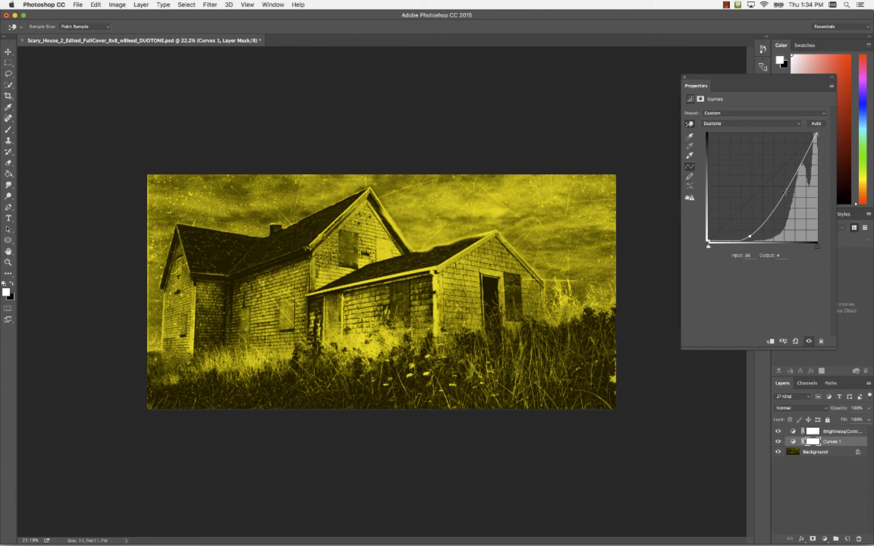
mouse_move(785, 192)
mouse_down()
mouse_move(796, 201)
mouse_move(792, 194)
mouse_up()
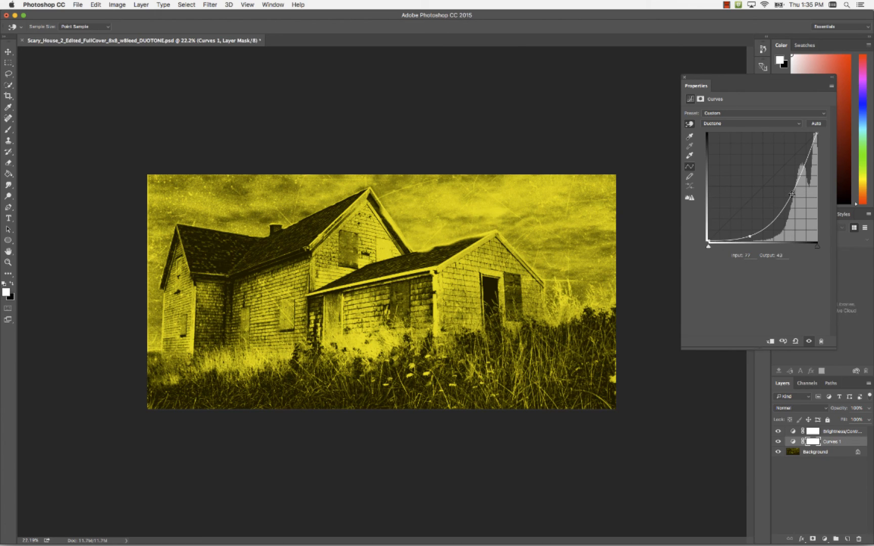
click(683, 79)
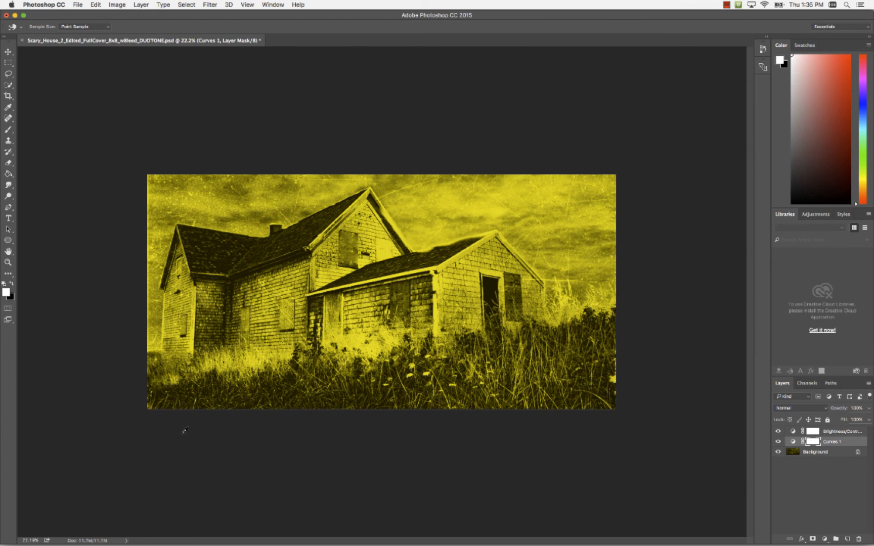
Step: Save the adjusted duotone image and switch to the cover layout in InDesign
click(77, 4)
click(89, 85)
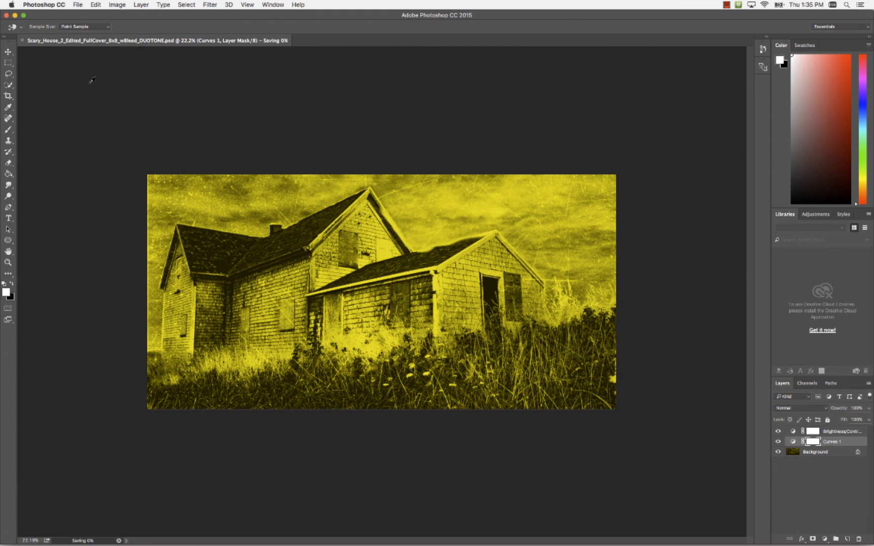
key(ctrl+Up)
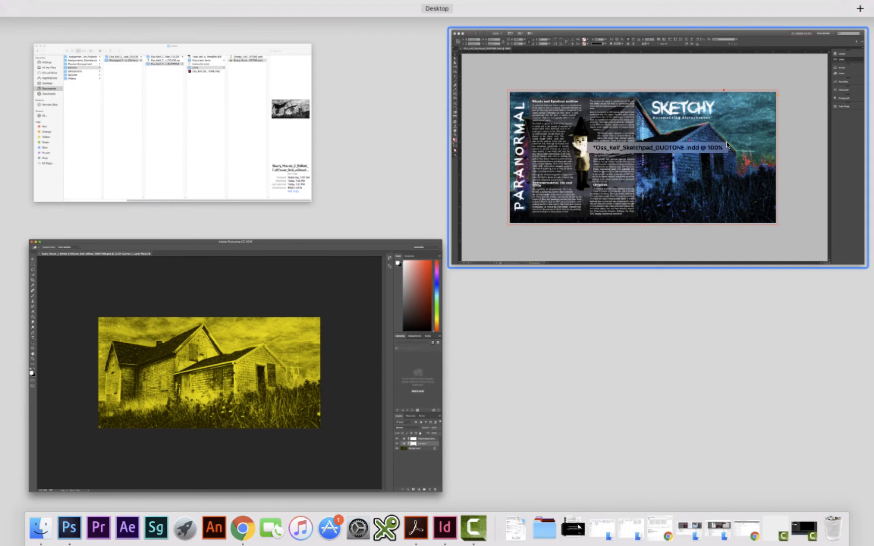
click(726, 141)
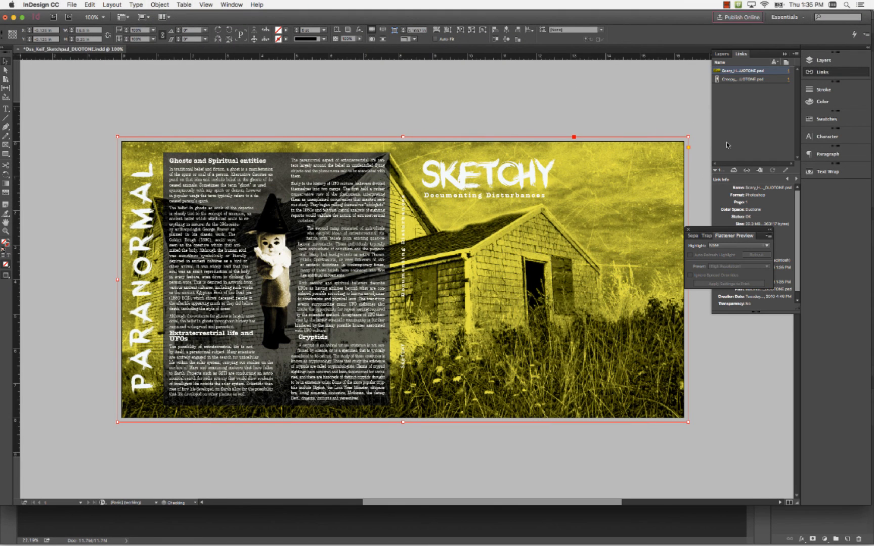
Step: Deselect the house background and select the placed doll image between the text columns
click(396, 74)
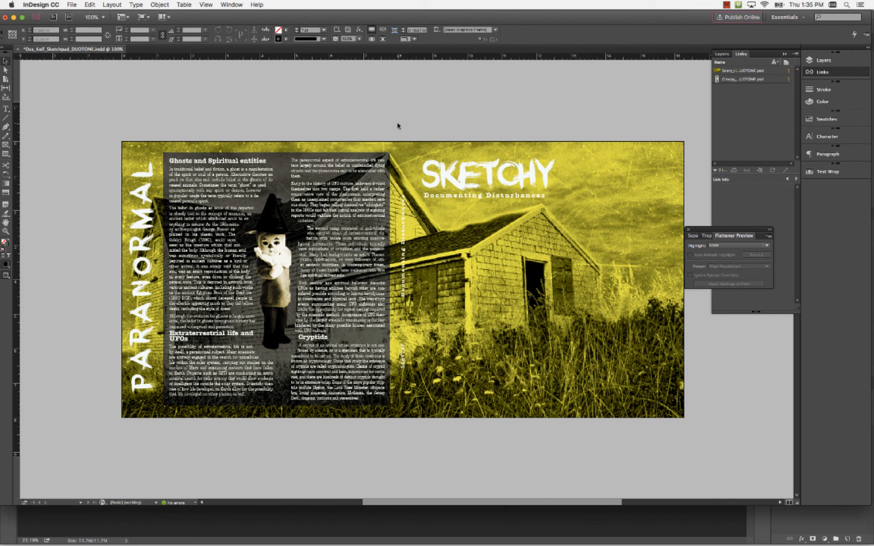
click(279, 265)
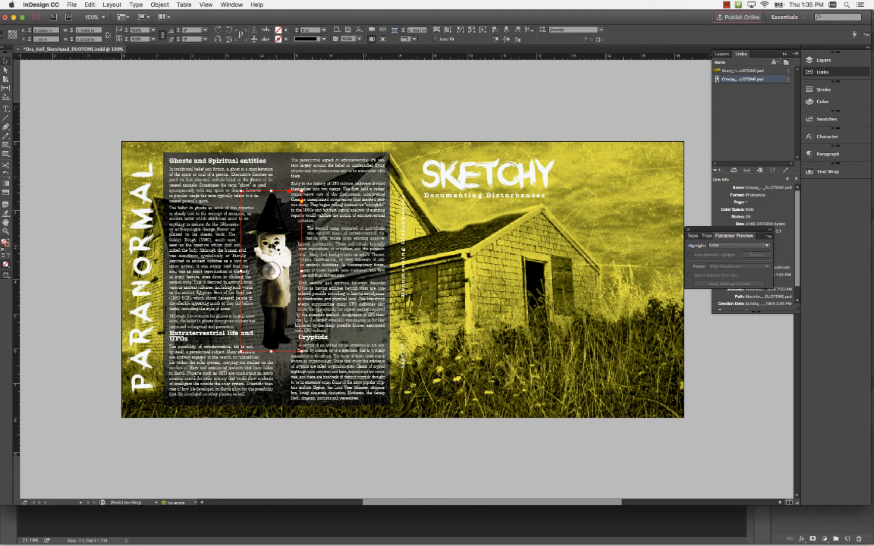